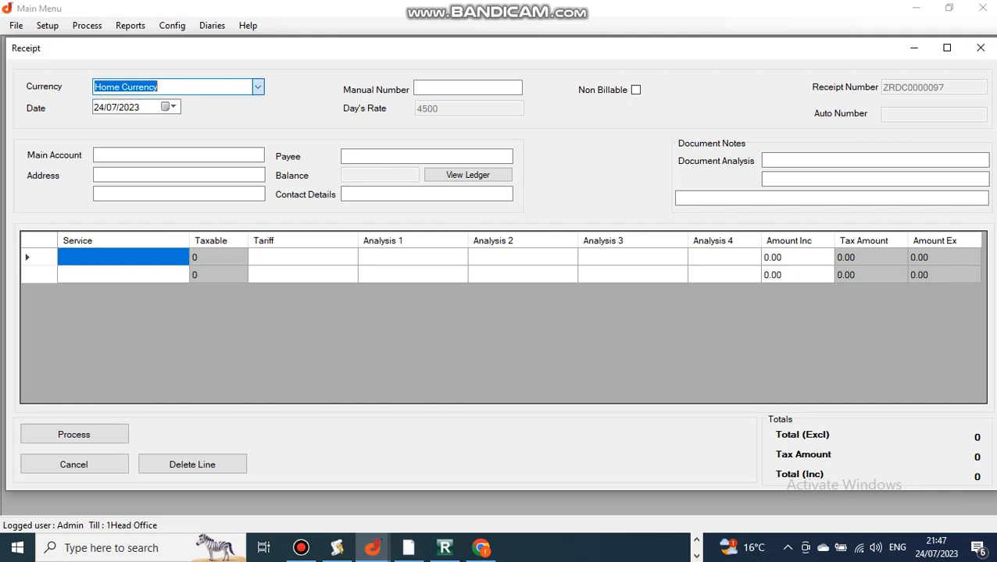
Step: View the currencies available for the receipt, keeping Home Currency
click(258, 87)
click(258, 87)
click(257, 87)
click(258, 86)
click(258, 87)
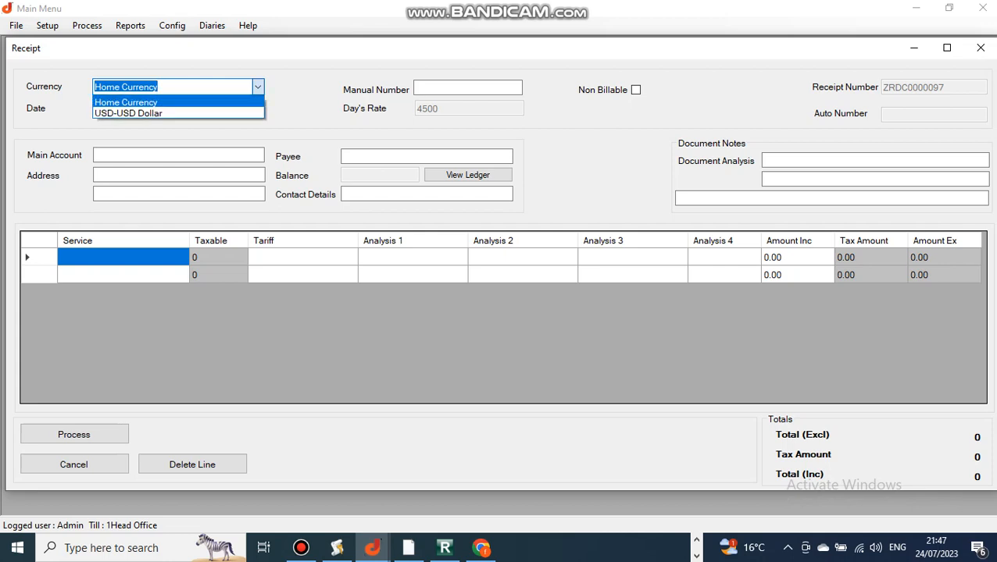
click(258, 88)
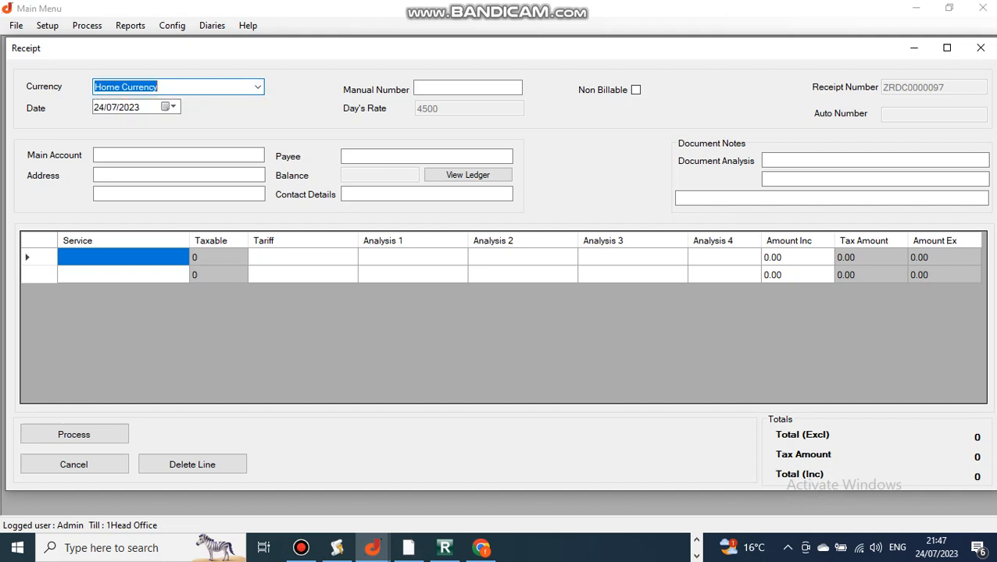
Step: Switch the receipt's Non Billable option on and back off
click(467, 88)
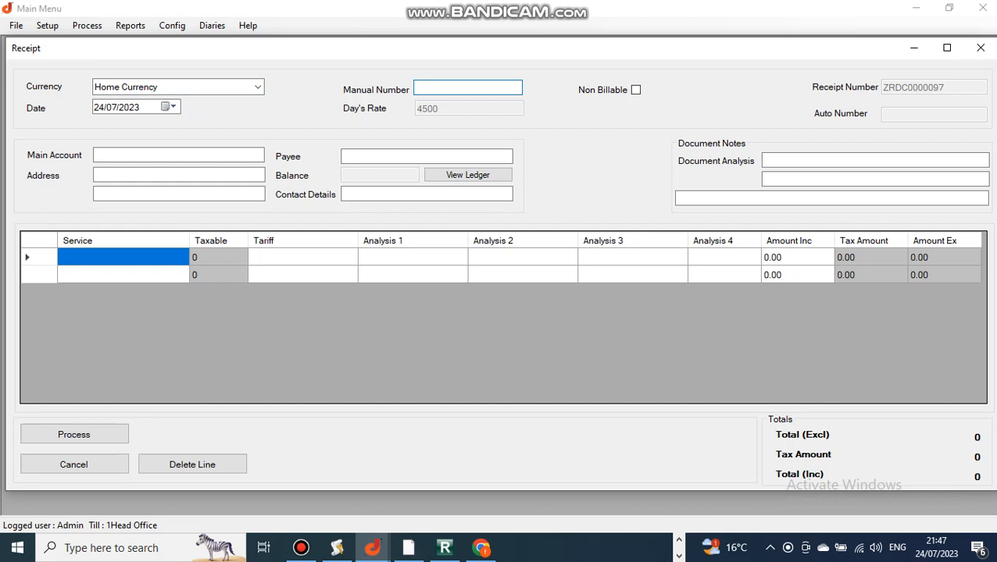
click(635, 90)
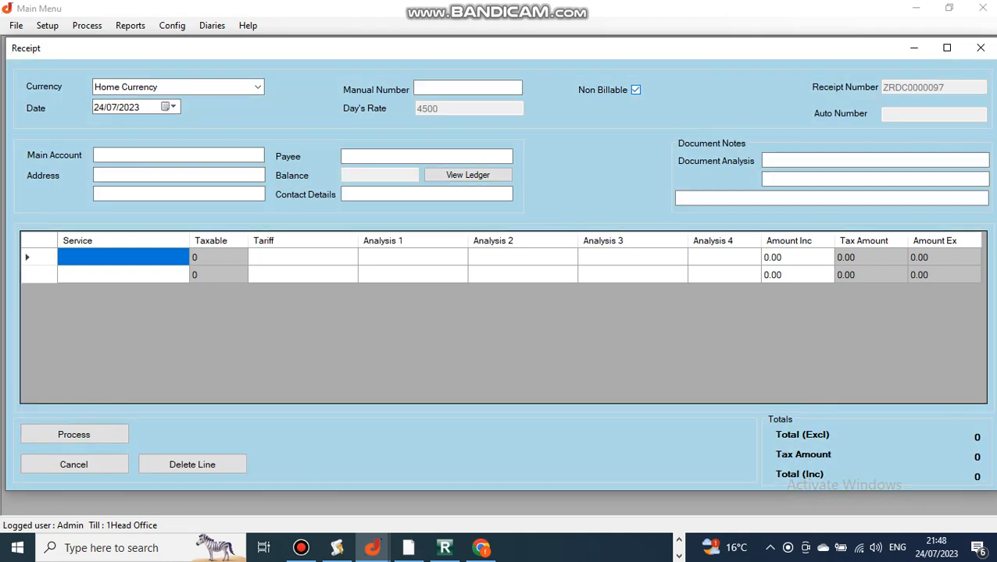
click(636, 90)
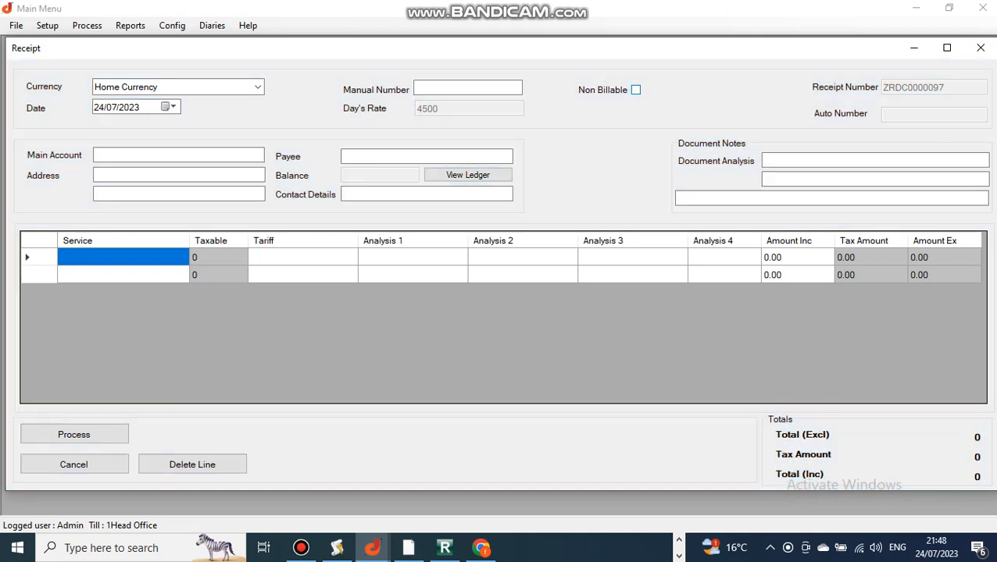
Step: Select the tenth listed customer as the receipt's main account and enter the payee's name
double_click(178, 155)
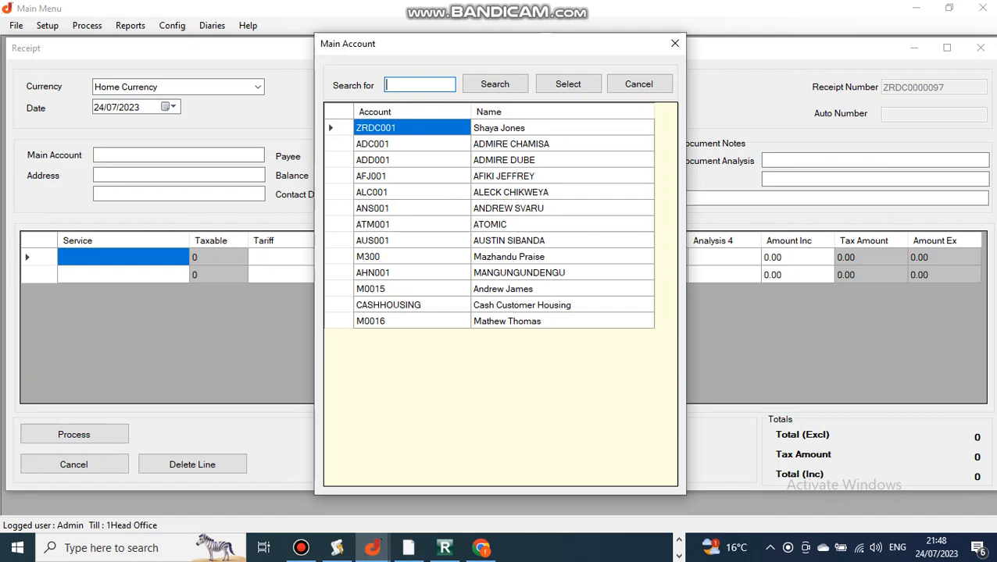
click(389, 321)
double_click(519, 273)
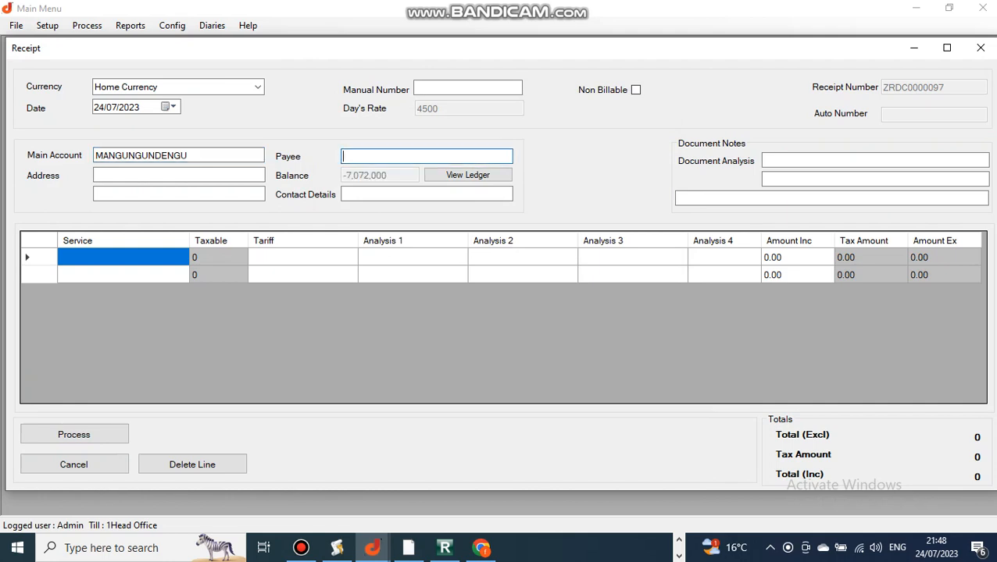
text(grace)
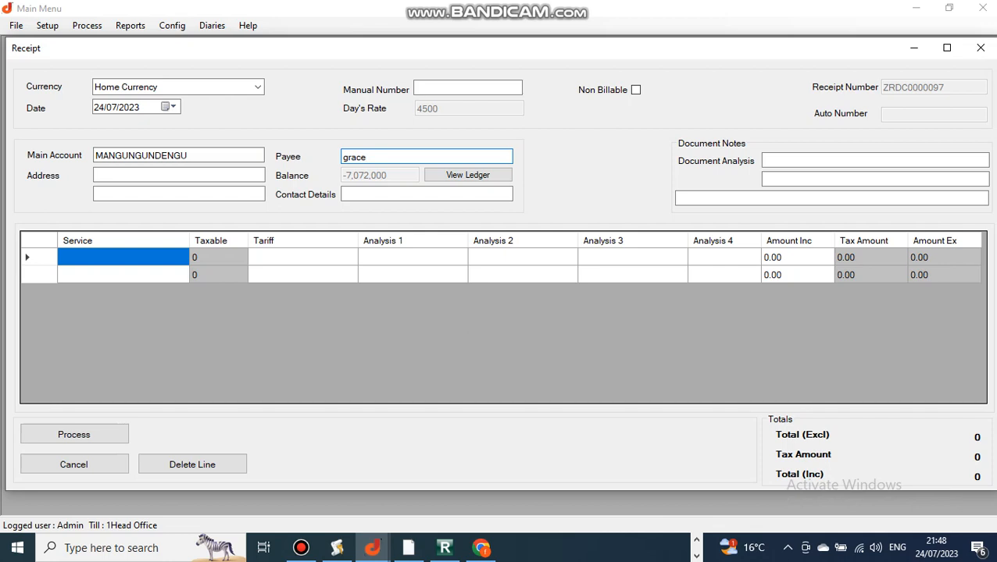
Step: View the ledger selection criteria for the main account and close them without running the ledger
click(468, 175)
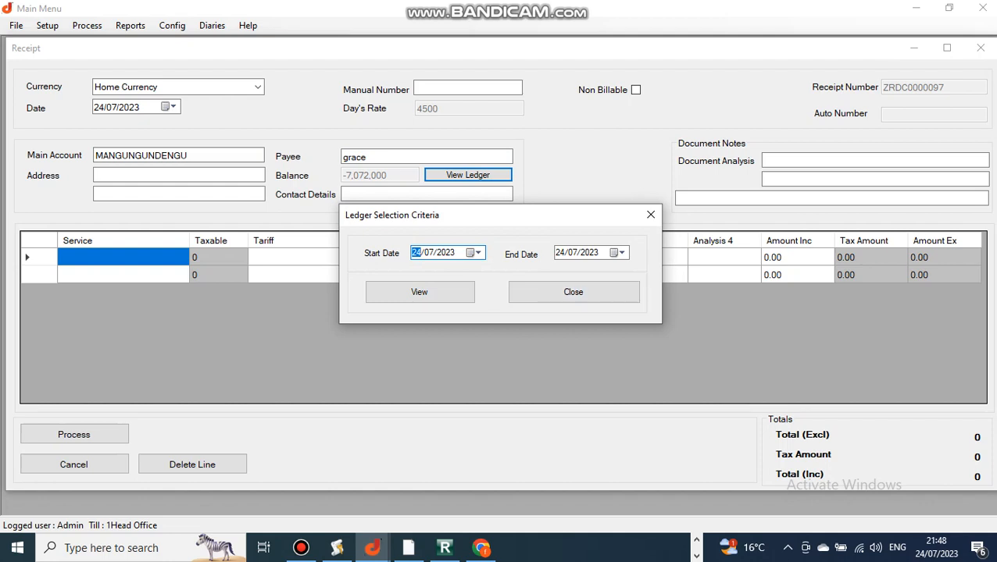
click(574, 291)
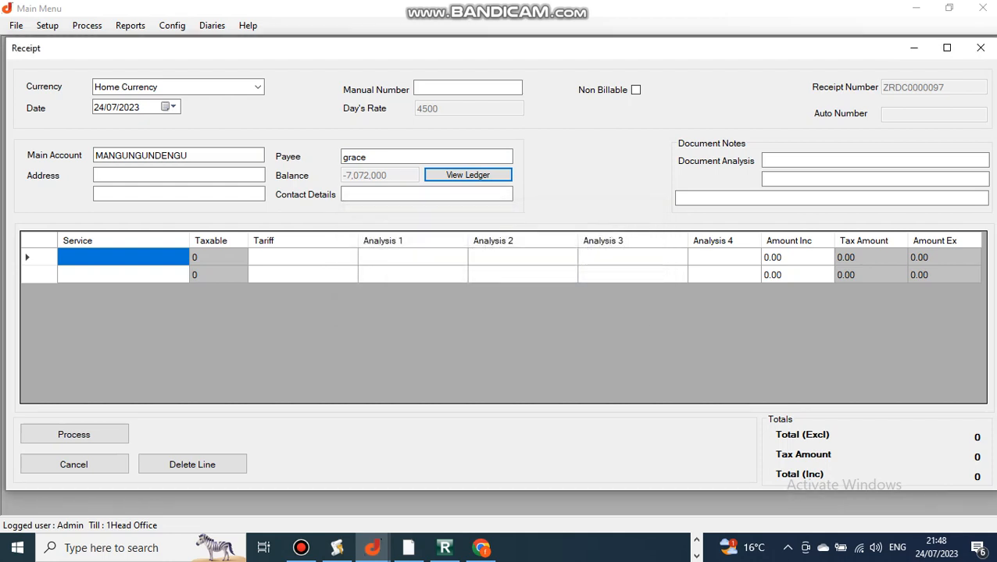
Step: Set the two document analysis entries of the receipt to Ward1 and RTegion 001
click(874, 161)
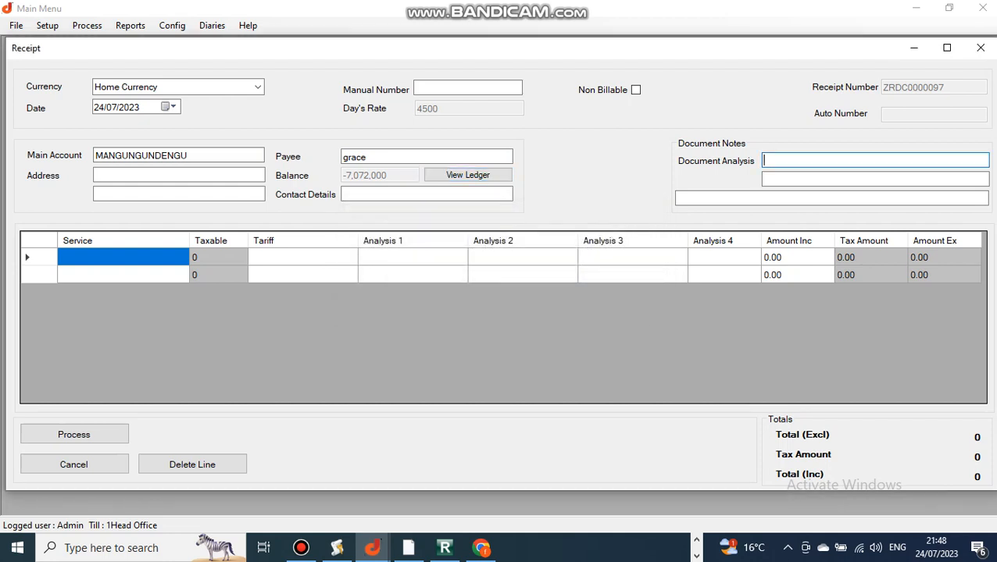
double_click(875, 161)
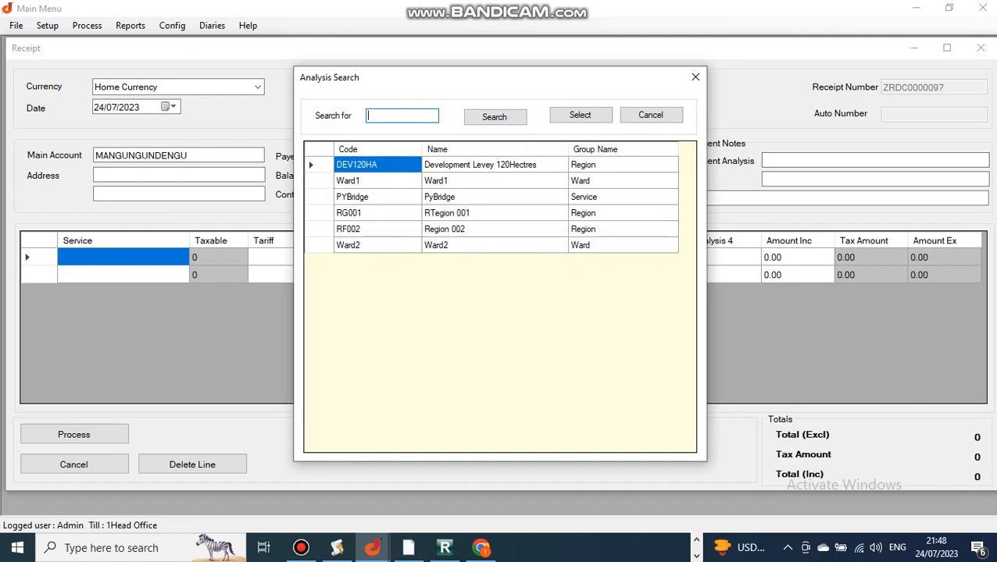
double_click(476, 181)
double_click(875, 180)
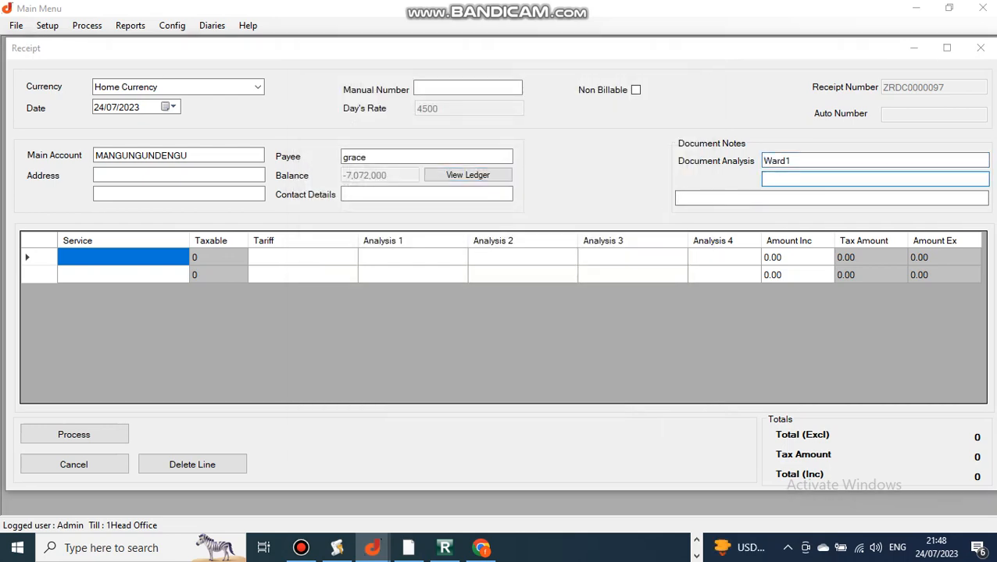
double_click(468, 213)
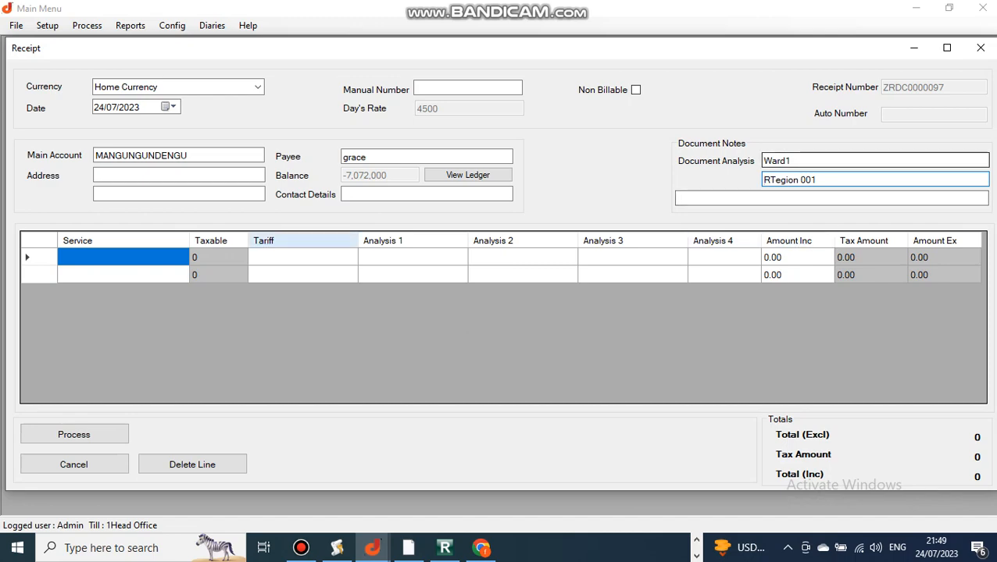
Step: Set the first receipt line's service to Development Levy and its tariff to the second listed one, Development levy-Mine
click(124, 258)
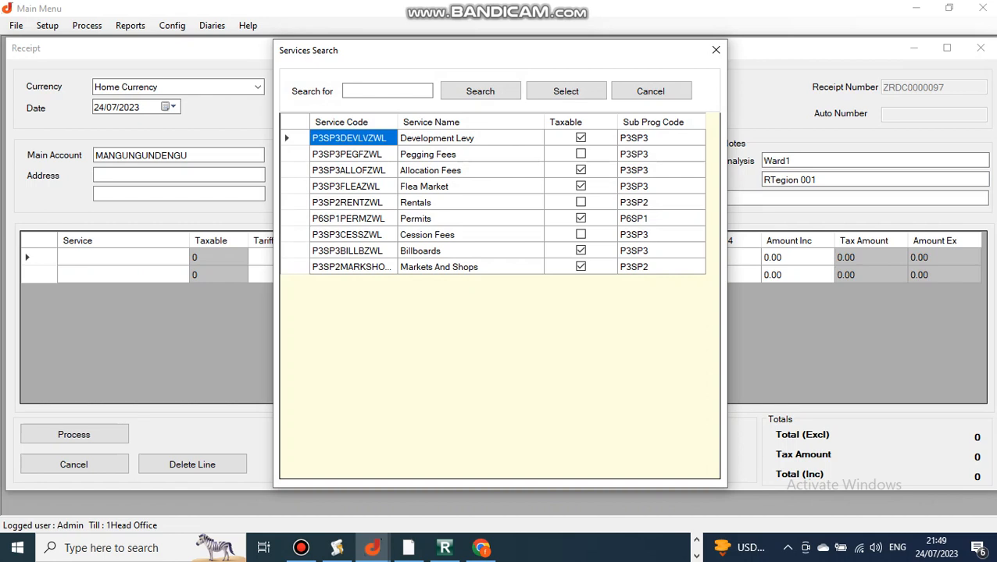
key(Return)
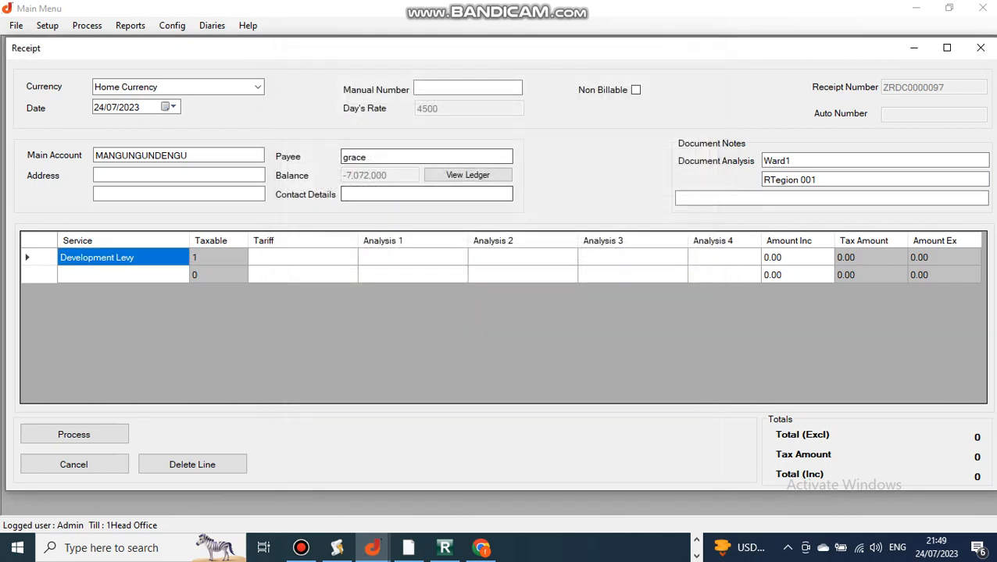
click(302, 257)
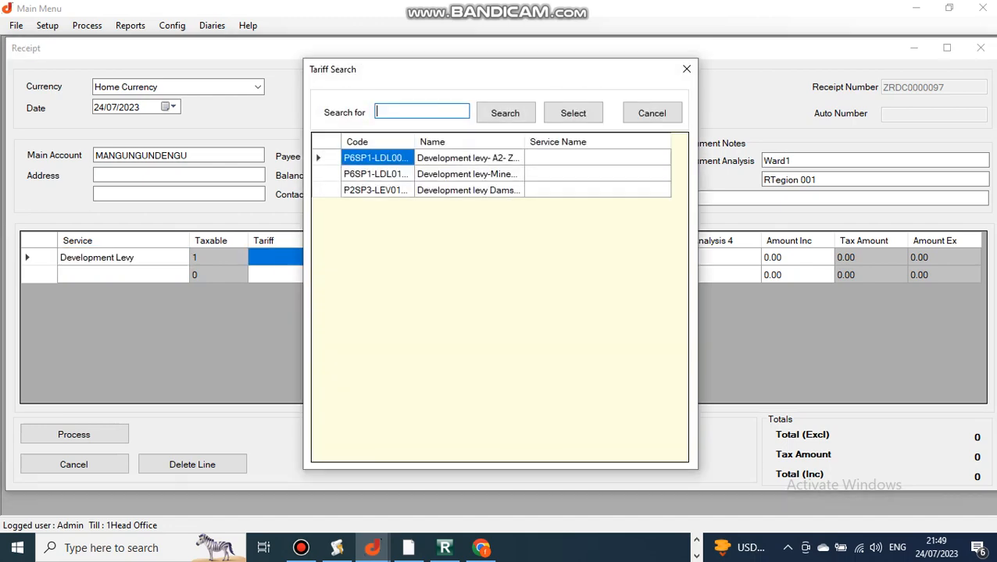
double_click(469, 174)
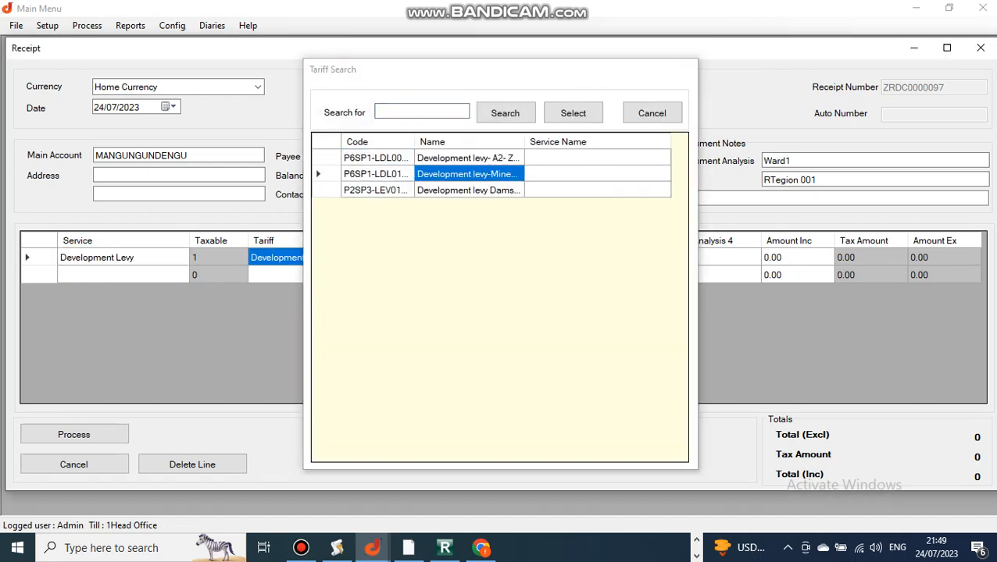
Step: Assign Ward1 as Analysis 1 and Region 002 as Analysis 2 on the Development Levy line
double_click(413, 258)
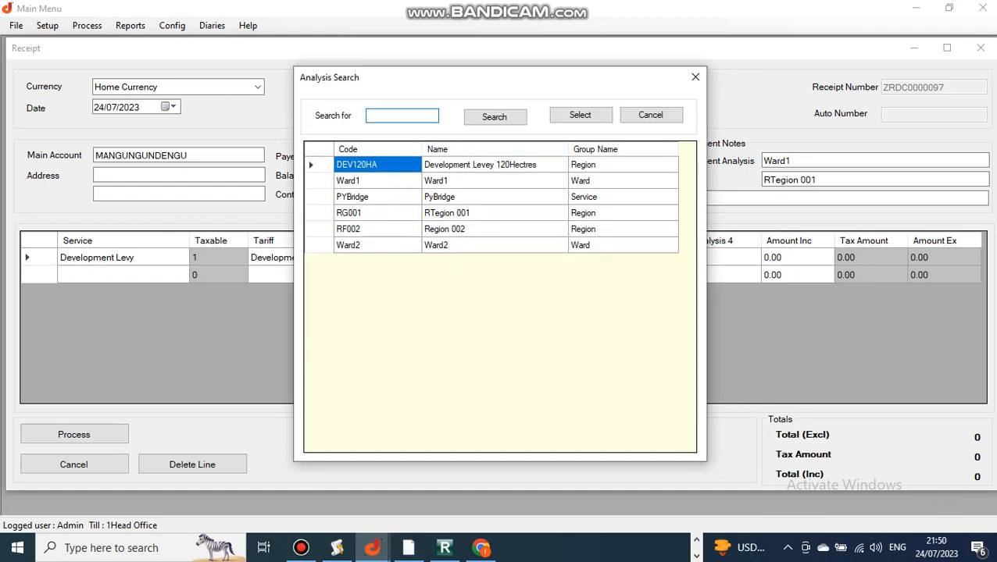
double_click(493, 180)
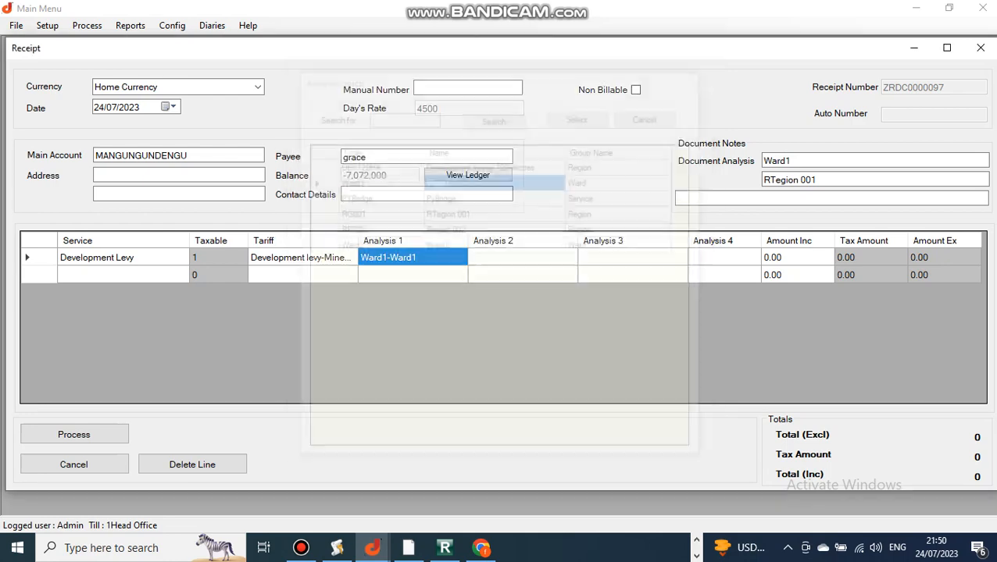
double_click(522, 258)
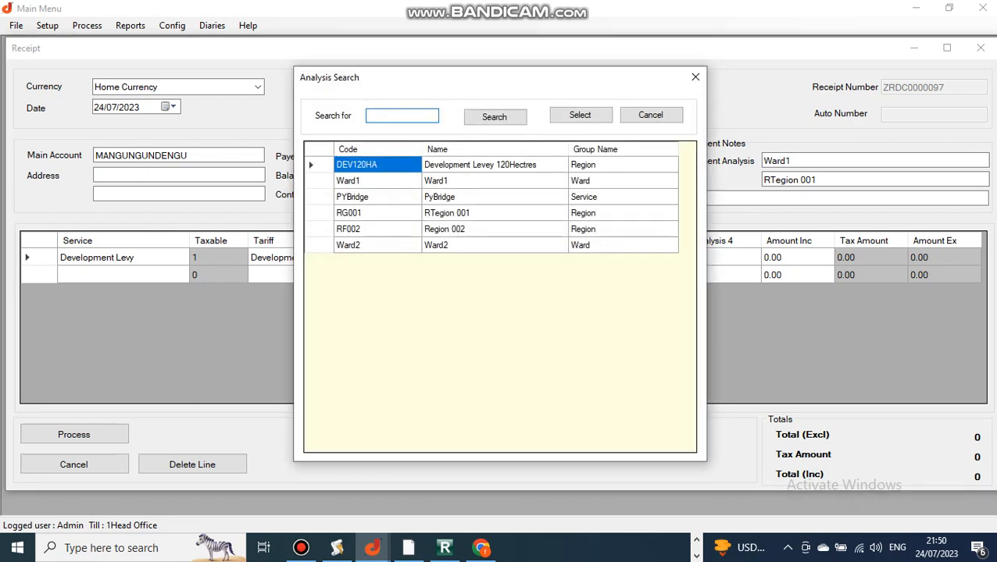
double_click(494, 229)
Step: Set the tax-inclusive amount of the Development Levy line to 1,200,000
click(797, 258)
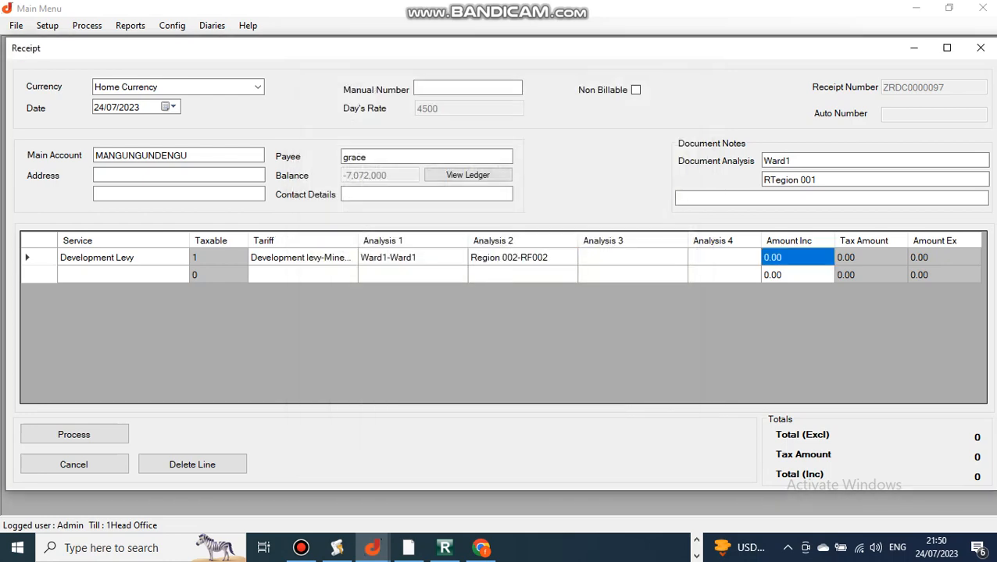
text(1,200,0)
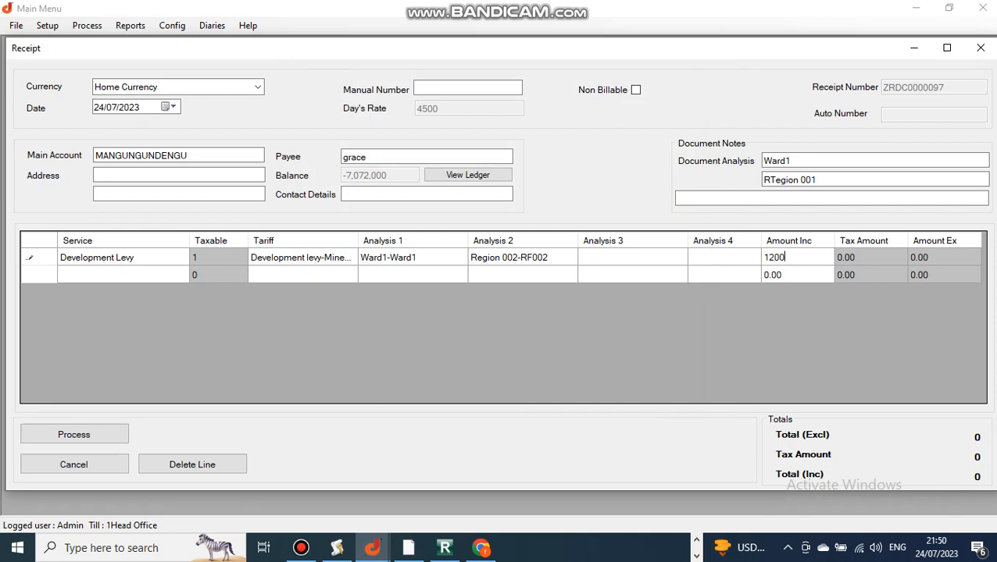
text(000)
key(Tab)
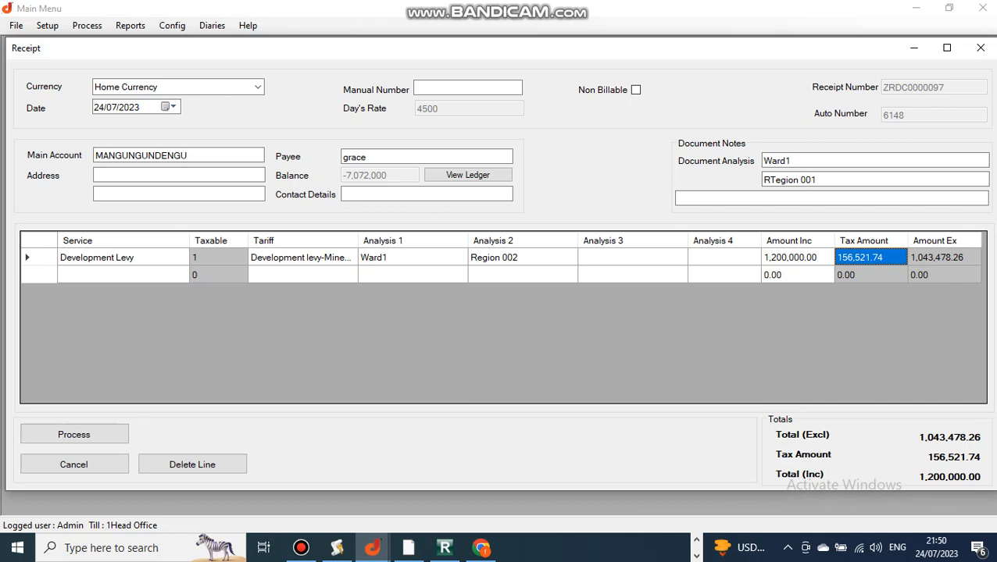
Step: Add Rentals as the service on the second receipt line
key(Tab)
key(Tab)
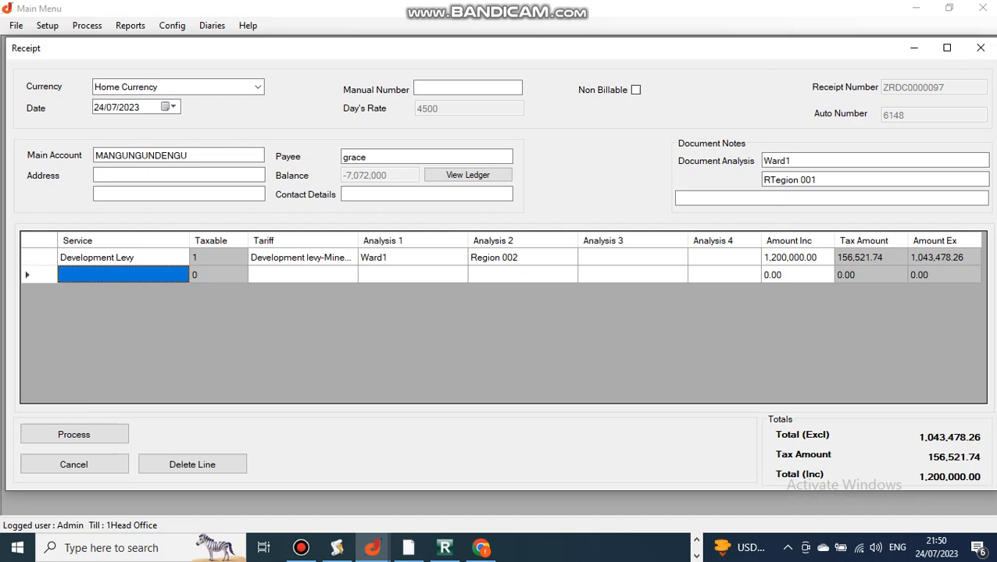
key(space)
key(Down)
key(Down)
key(Down)
key(Down)
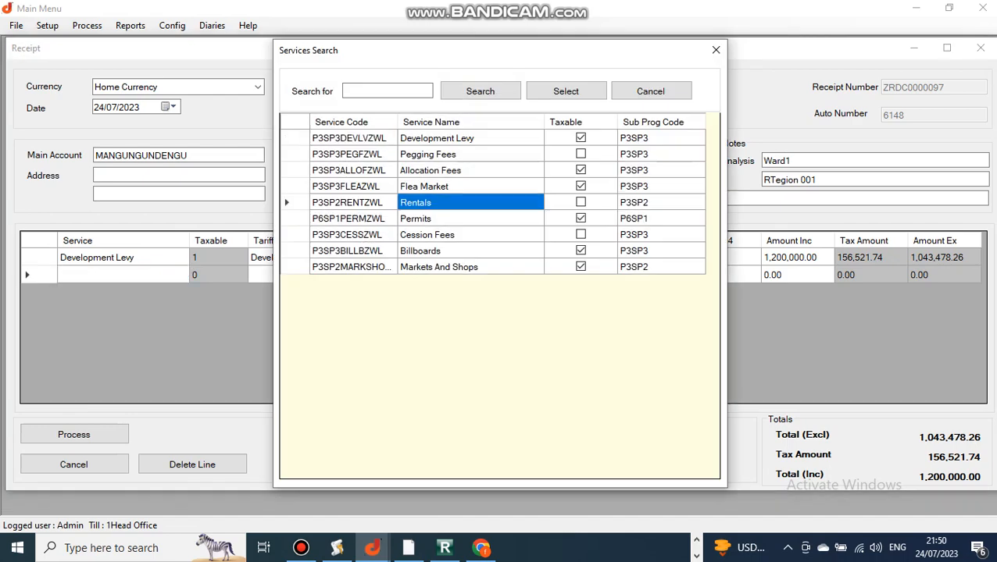
key(Return)
Step: Set the Rentals line's tax-inclusive amount to 650,000, leaving its tariff and analysis fields empty
key(Tab)
key(Tab)
key(Tab)
key(Tab)
key(Tab)
key(Tab)
key(Tab)
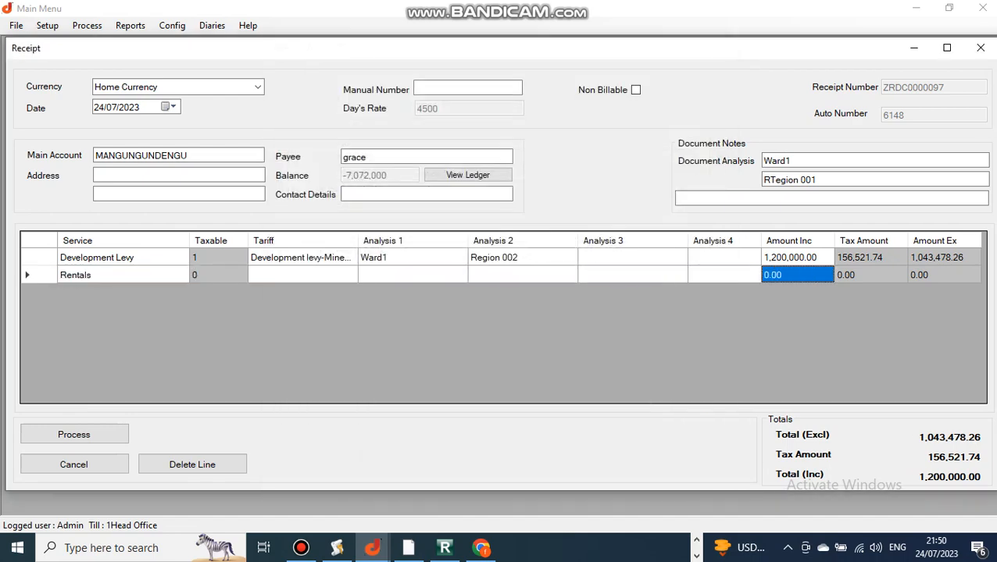
text(650,000)
key(Tab)
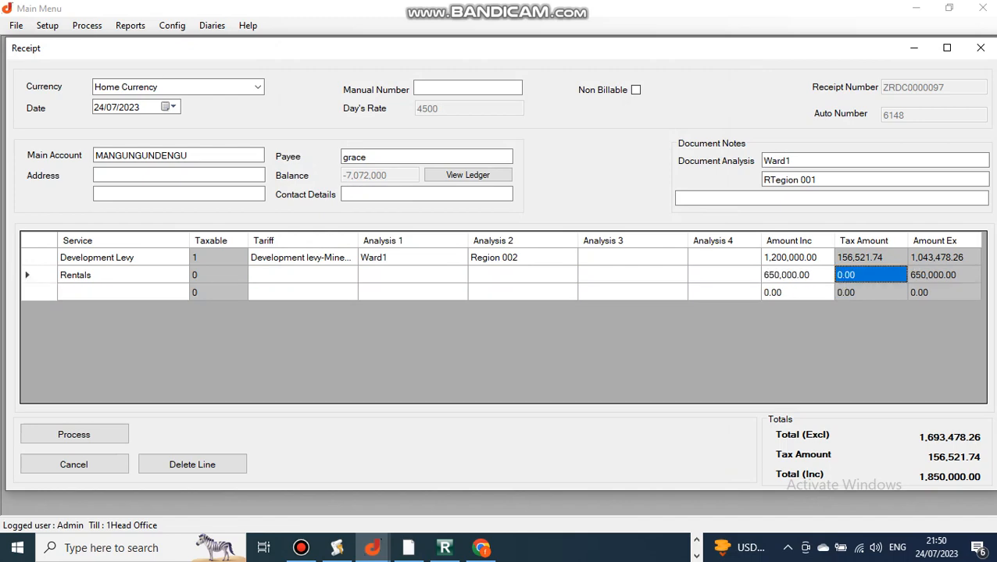
Step: Add Permits as the service on the third receipt line
key(Tab)
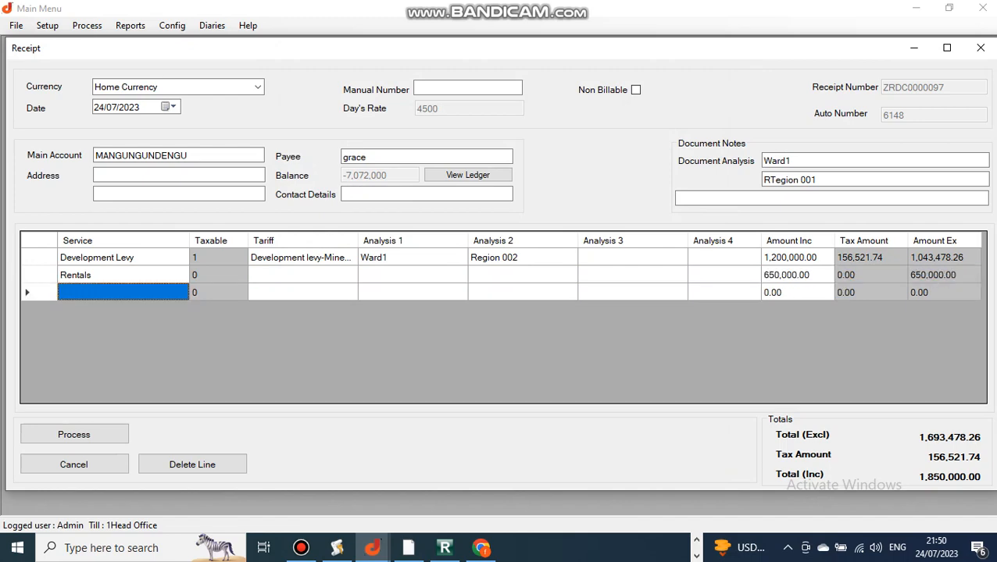
key(F2)
double_click(470, 219)
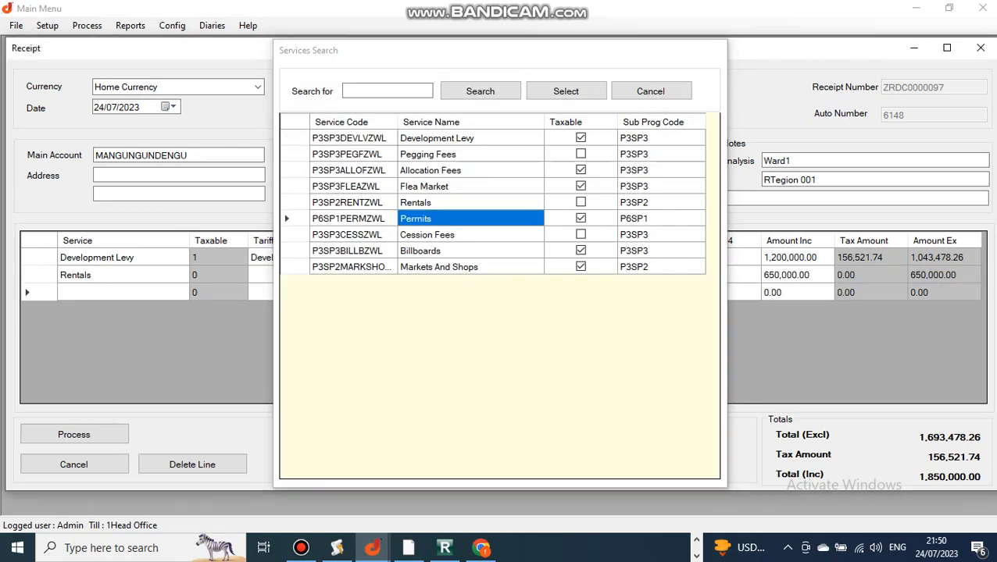
Step: Set the Permits line's tax-inclusive amount to 285,000, leaving its tariff and analysis fields empty
key(Tab)
key(Tab)
key(Tab)
key(Tab)
key(Tab)
key(Tab)
key(Tab)
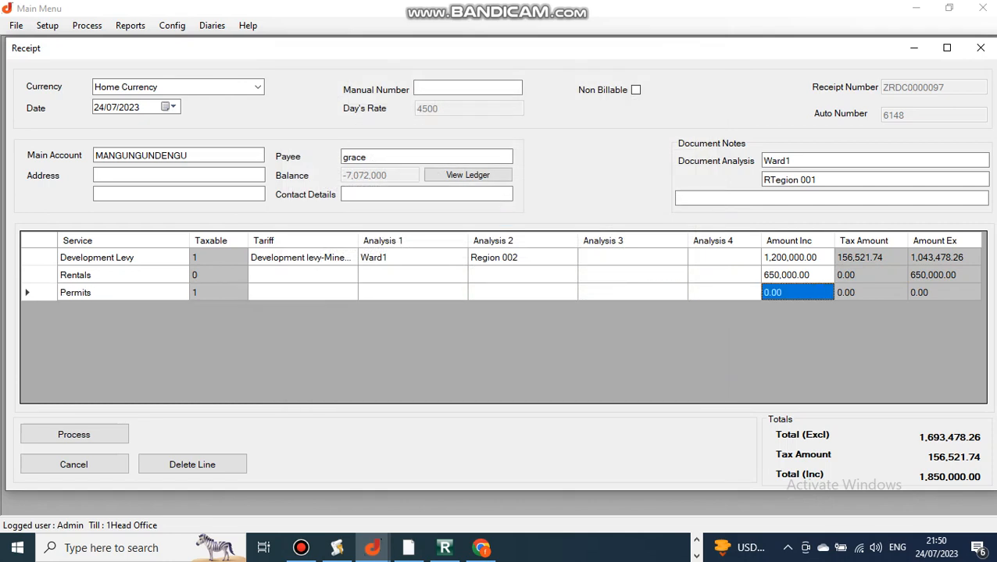
text(285000)
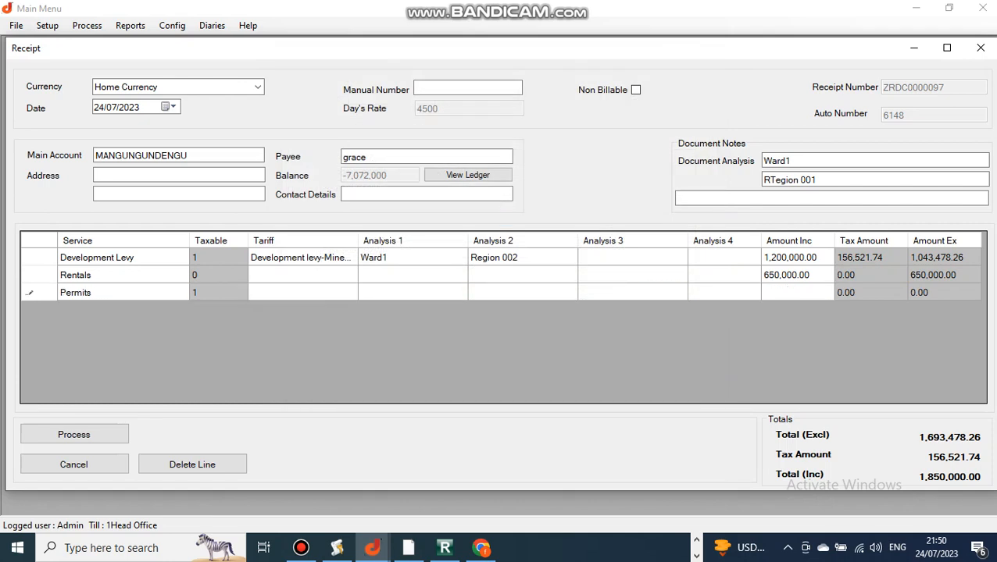
key(Tab)
key(Tab)
key(Tab)
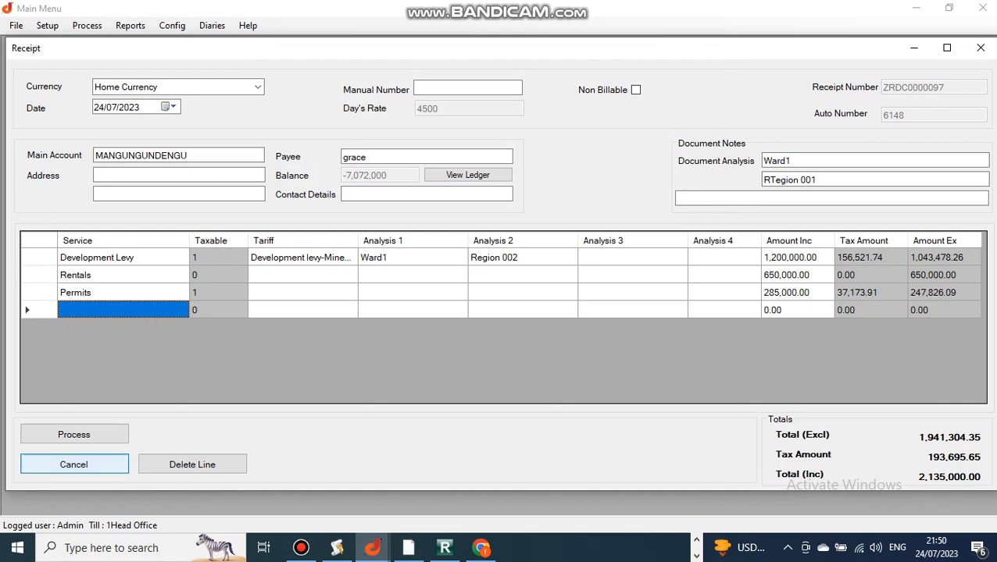
Step: Start processing the receipt's payment and enter 135000 as the ZWLCASH tender amount
click(75, 435)
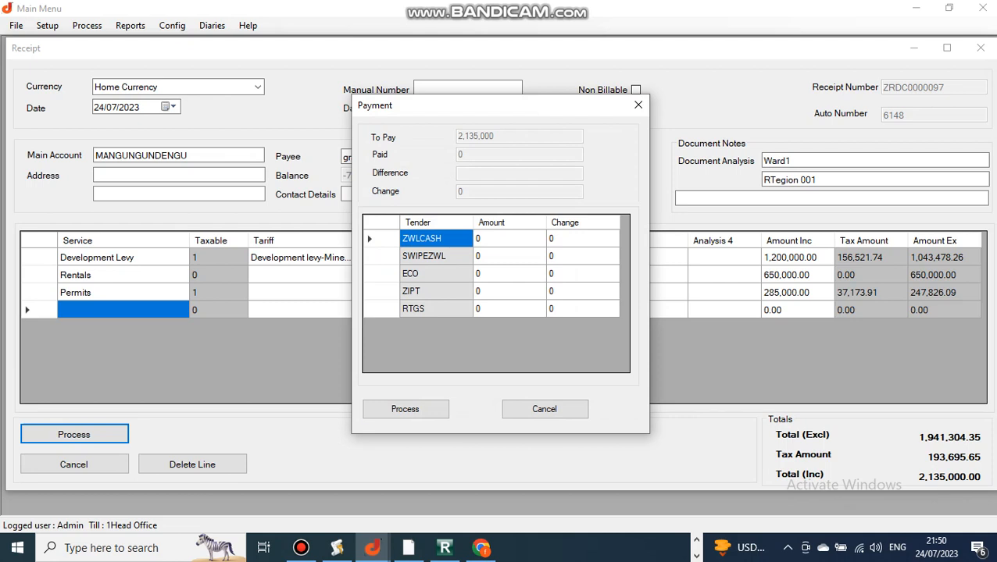
click(510, 239)
text(1350)
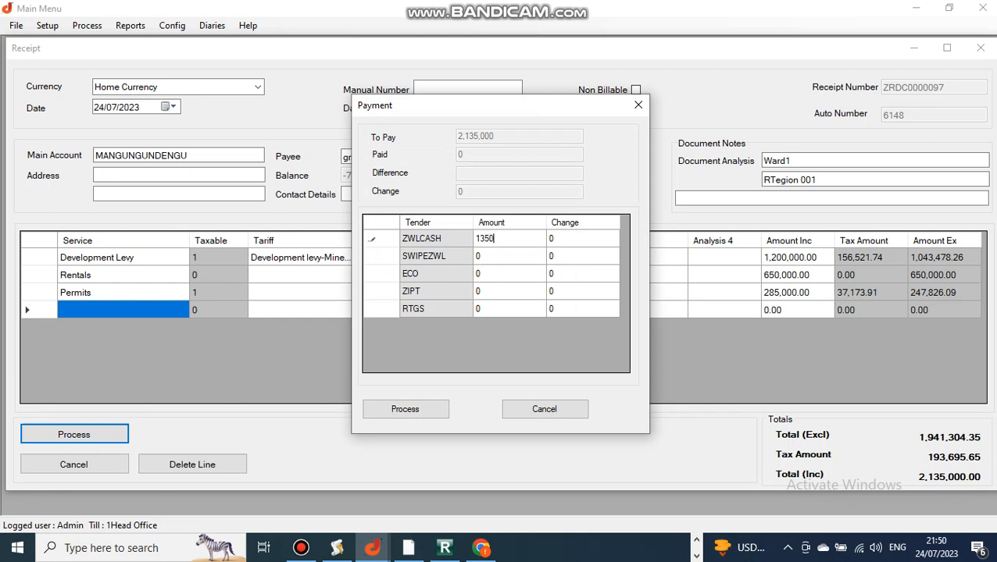
text(00)
key(Return)
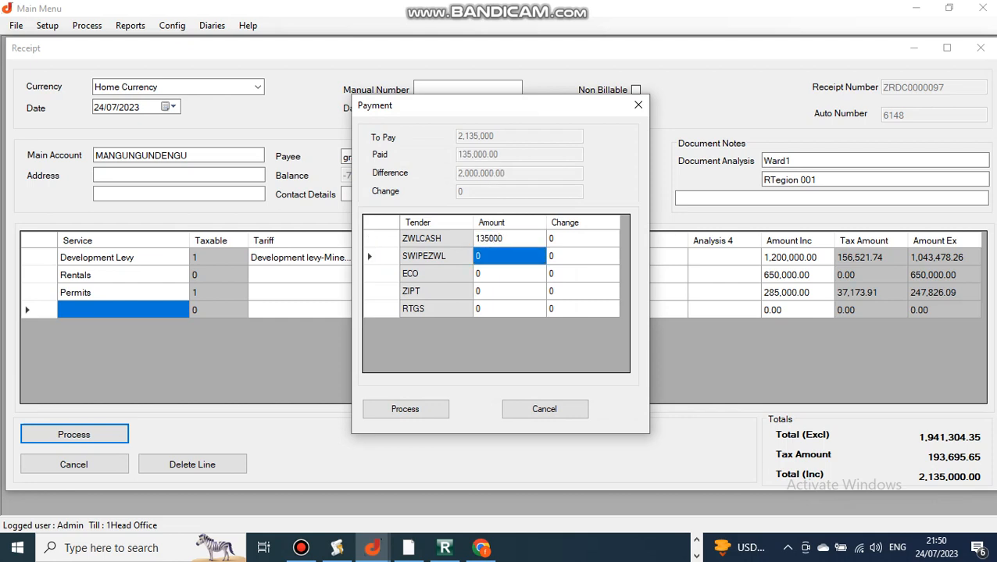
Step: Enter 950000 as the ECO tender amount, leaving the SWIPEZWL tender unused
key(Down)
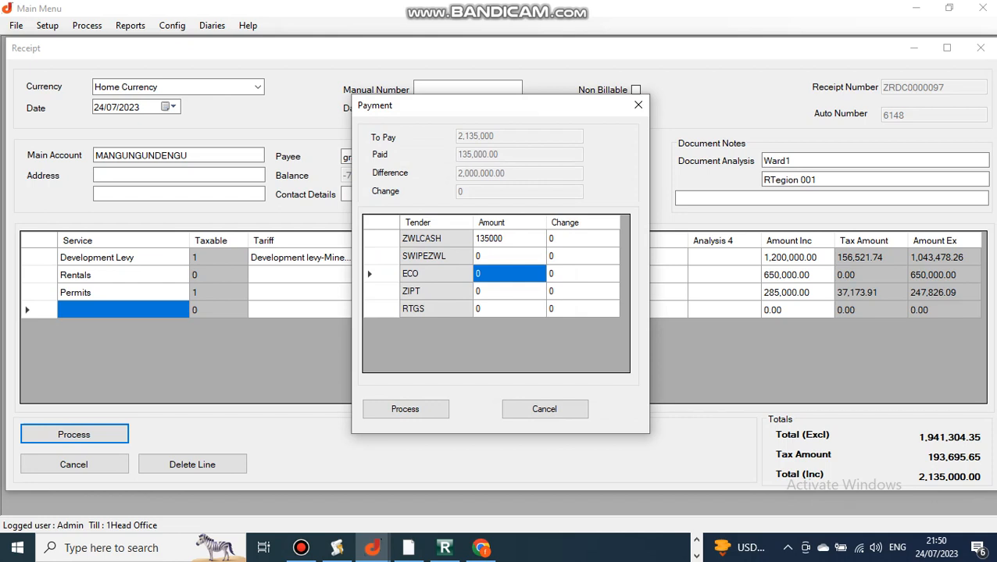
text(95000)
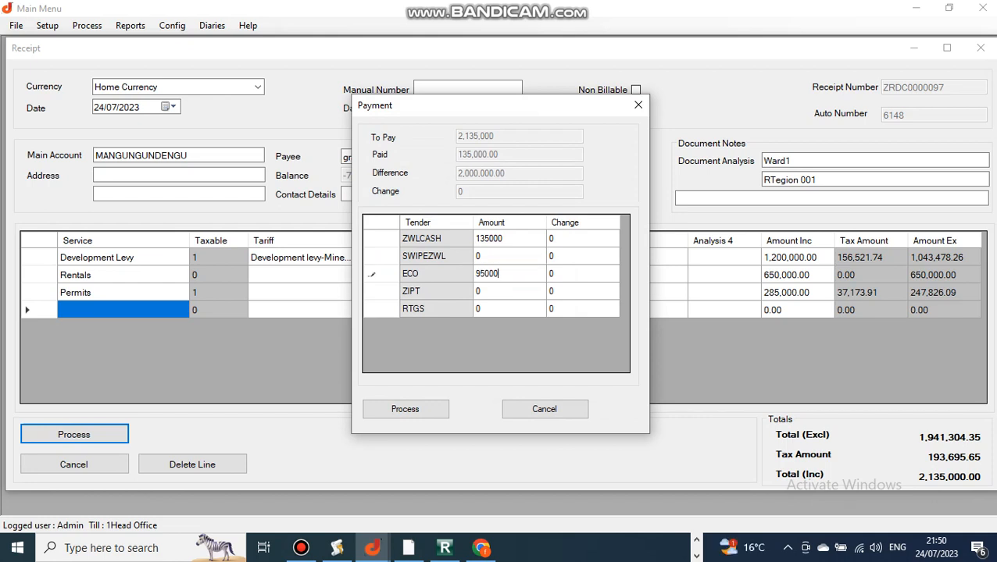
text(0)
key(Return)
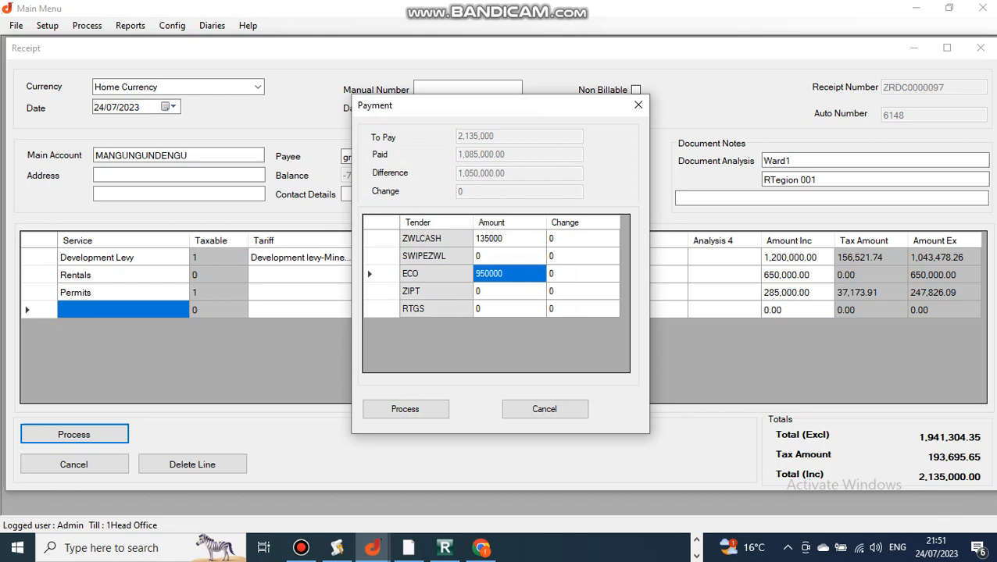
Step: Enter 1050000 as the RTGS tender amount and process the payment to produce the receipt
click(509, 309)
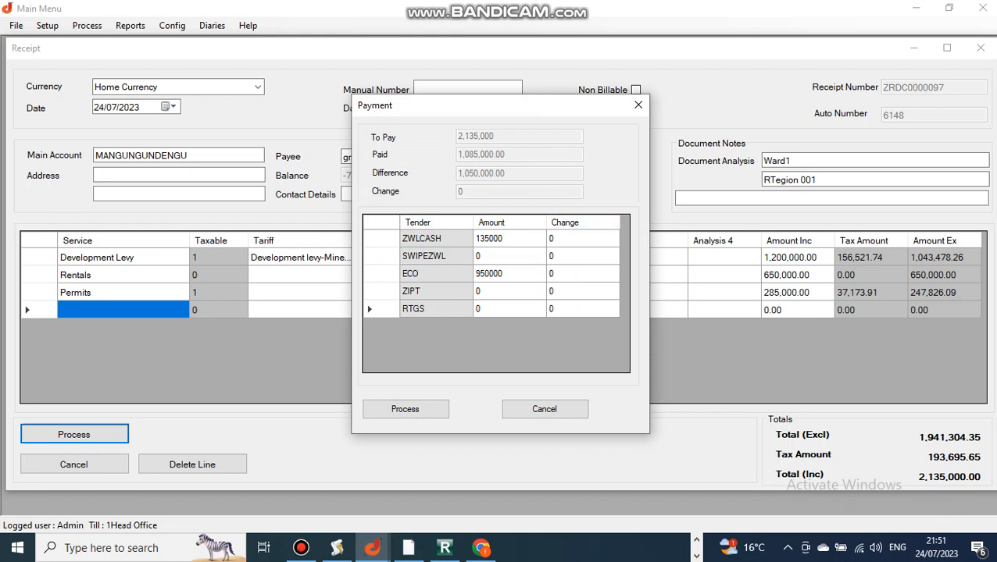
text(1050000)
key(Tab)
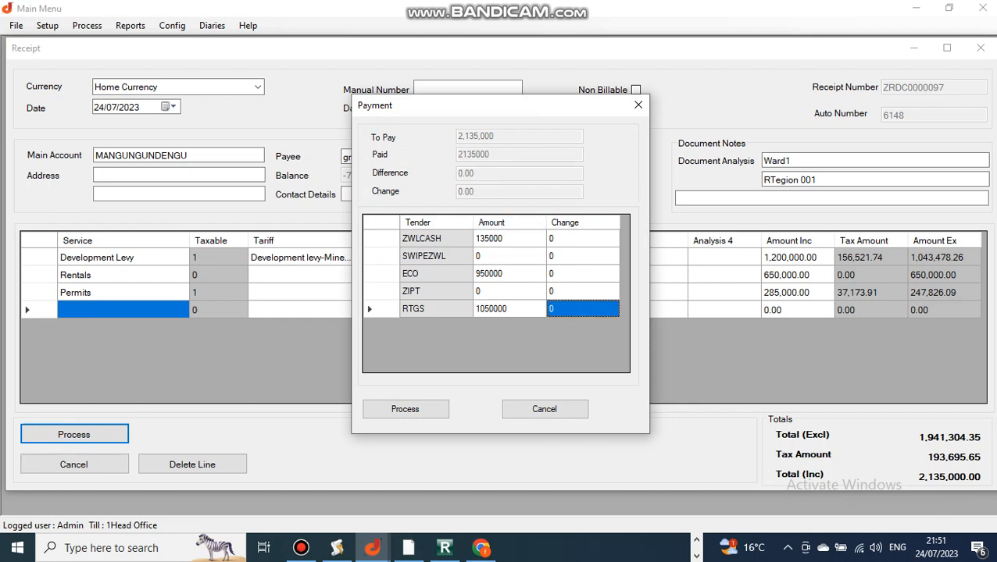
click(405, 409)
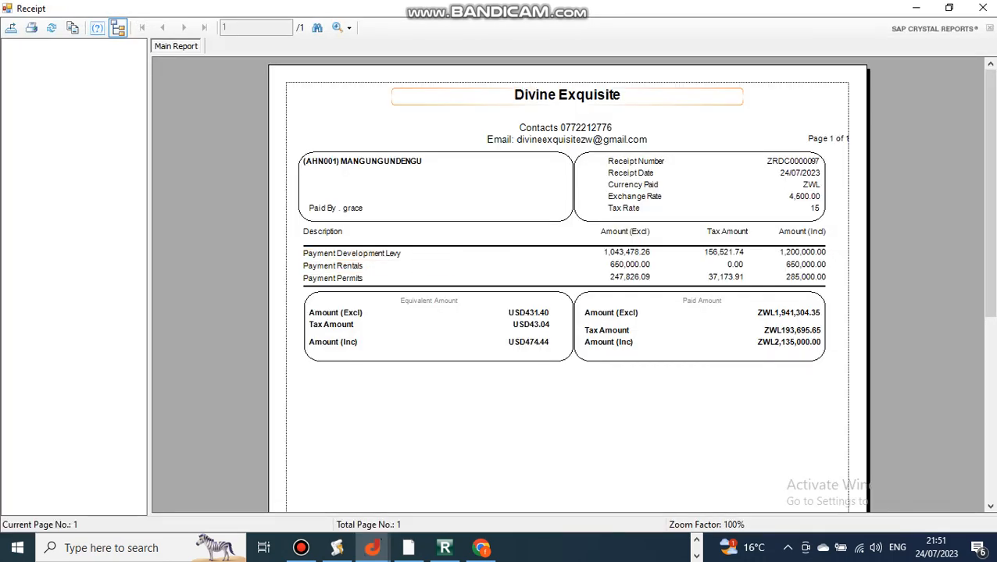
Step: Enlarge the receipt preview to 200% and examine its receipt number, date, currency paid, exchange rate and tax rate
click(338, 27)
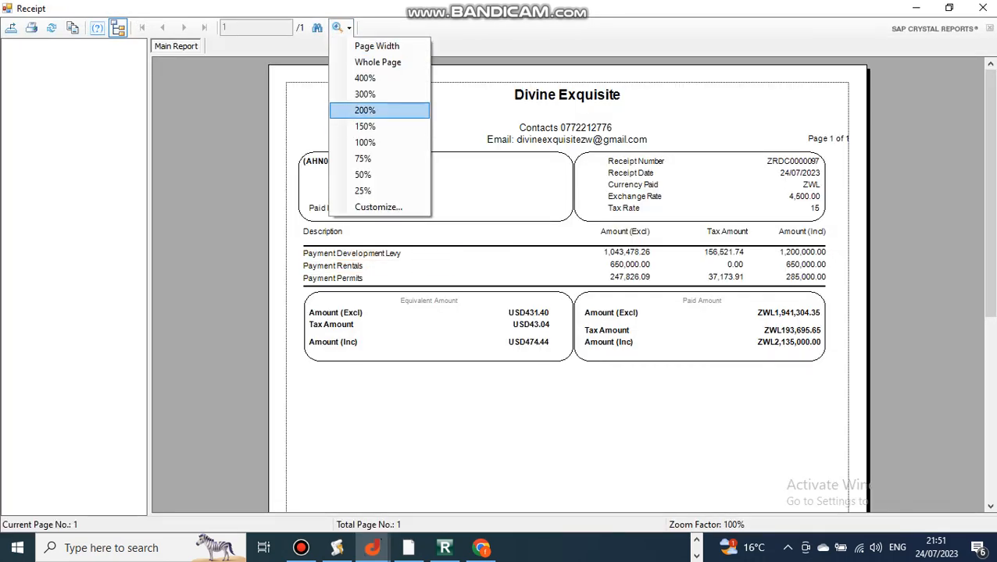
click(367, 111)
drag(440, 506, 696, 506)
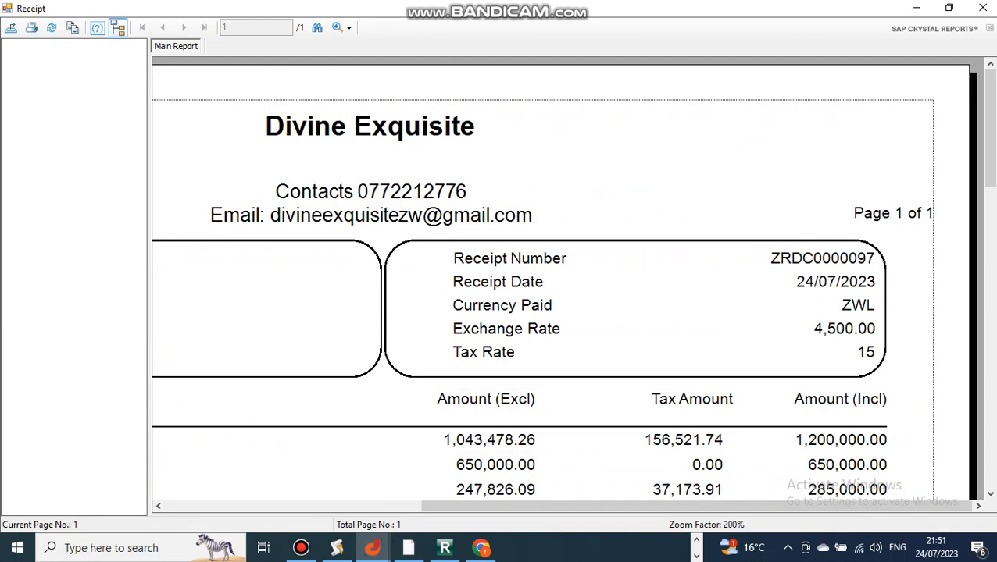
click(742, 261)
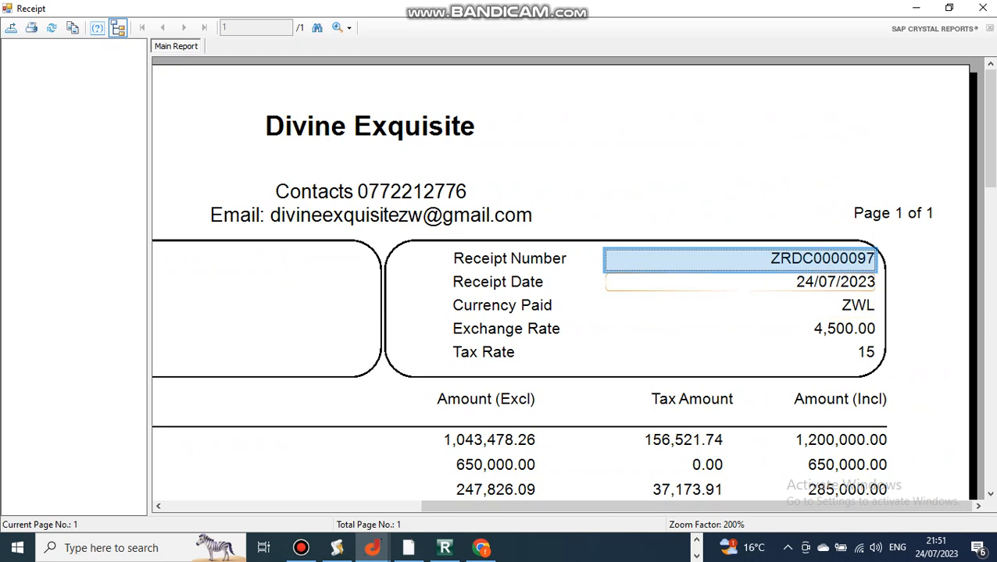
click(744, 283)
click(743, 307)
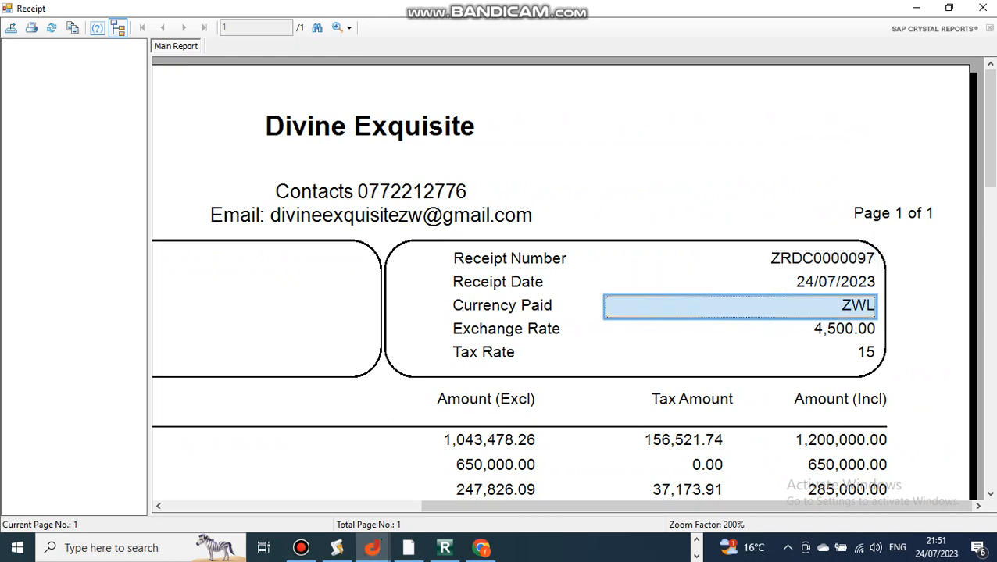
click(744, 329)
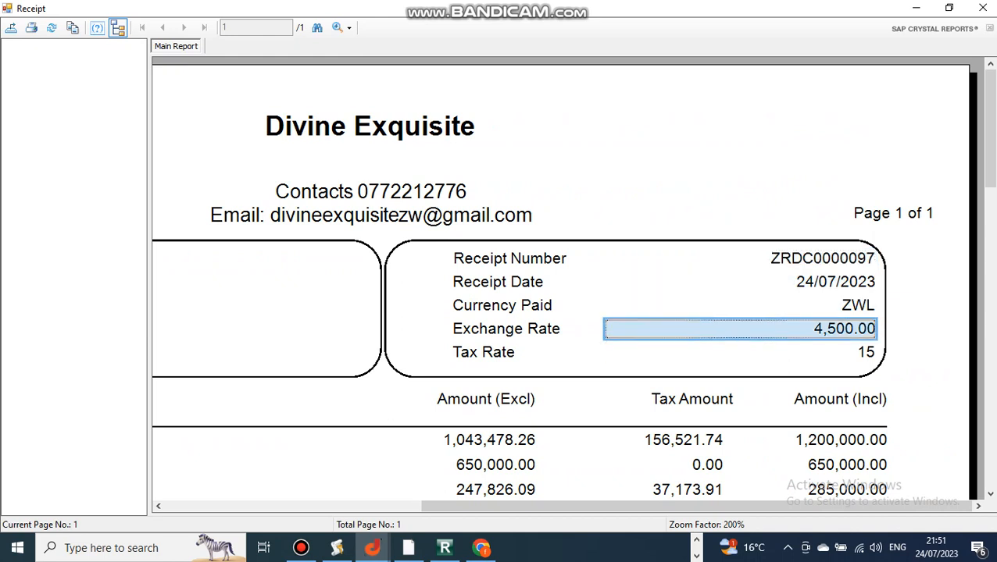
click(744, 353)
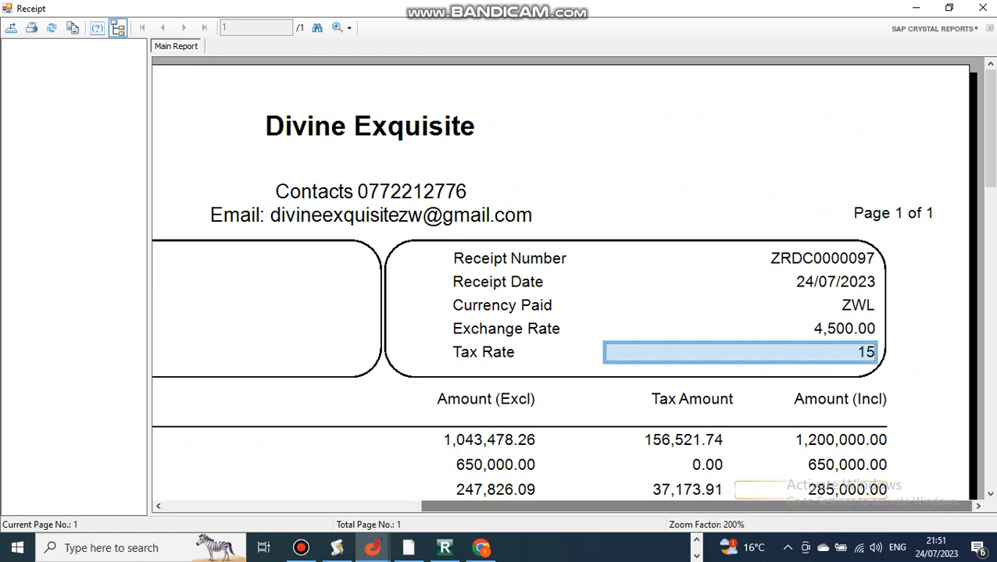
Step: Examine the receipt's payment description lines and their amounts excluding tax, tax amounts and amounts including tax
drag(740, 506, 474, 506)
scroll(469, 336, down, 3)
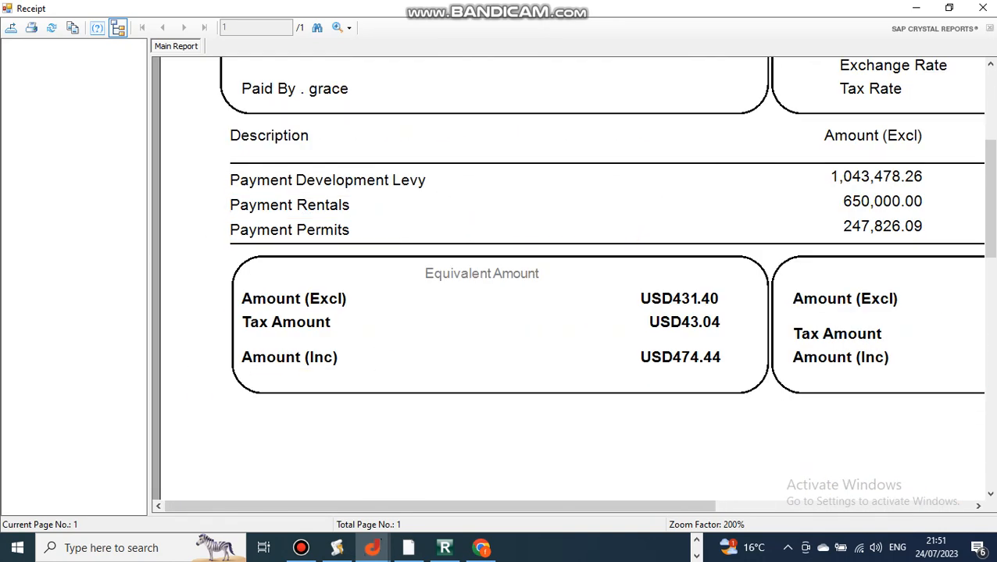
click(390, 181)
click(390, 262)
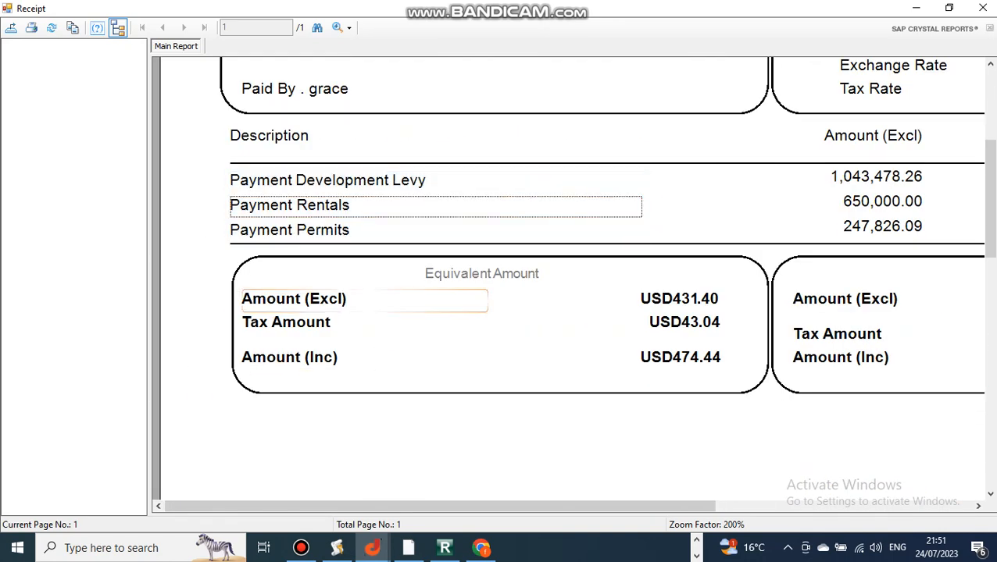
drag(438, 507, 665, 506)
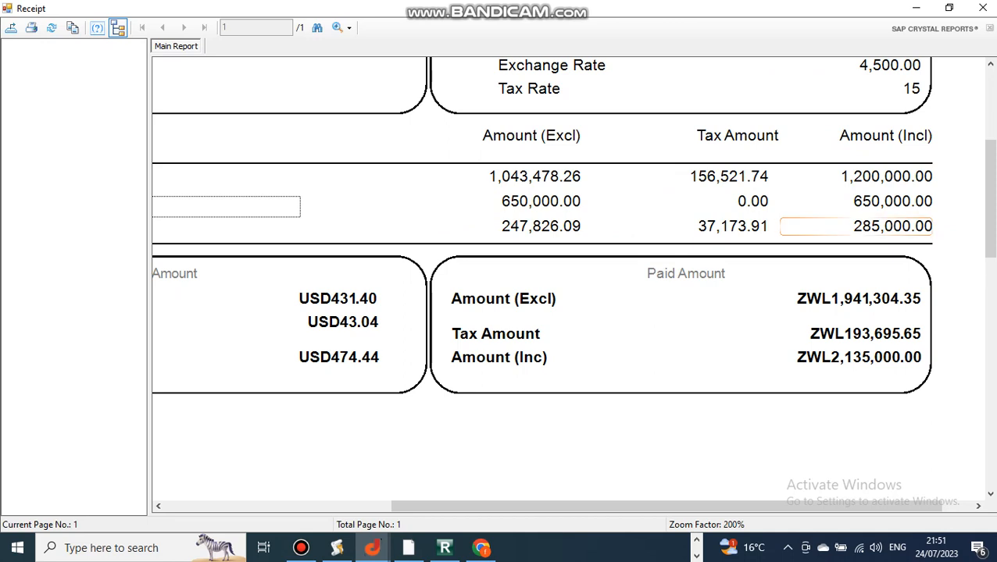
Step: Compare the receipt's Paid Amount totals excluding tax, tax and including tax with the Equivalent Amount section
click(789, 300)
click(804, 335)
click(804, 359)
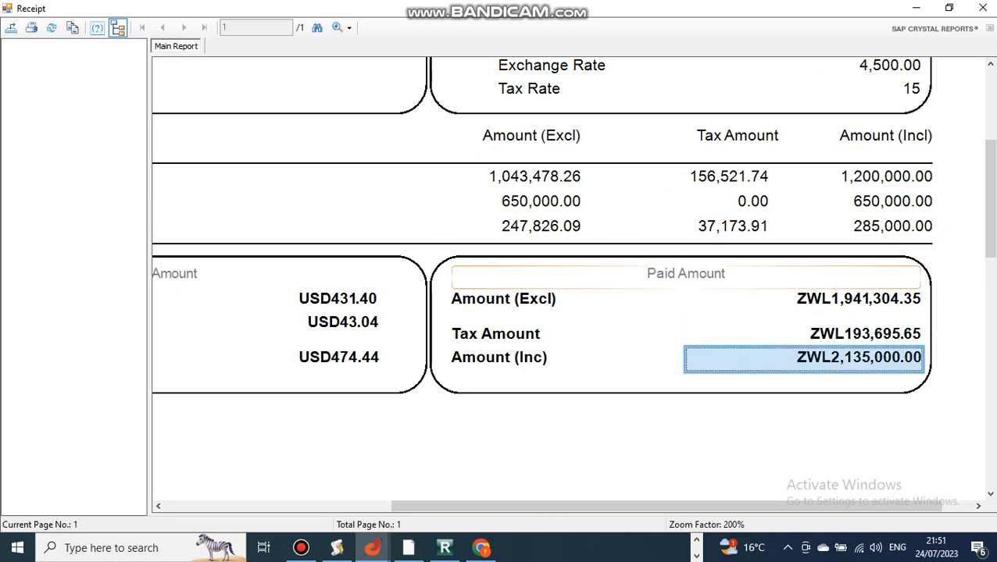
click(804, 301)
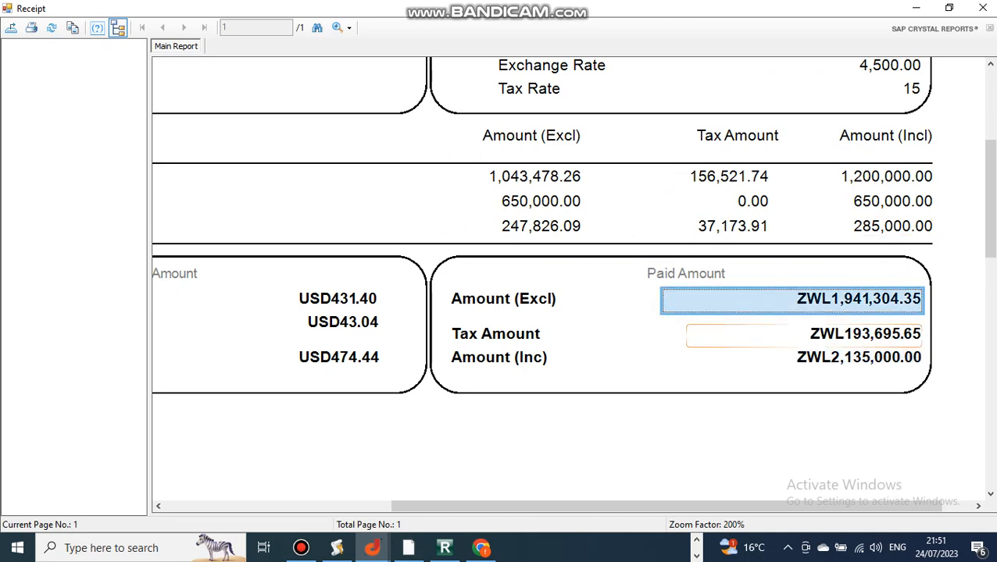
click(804, 336)
click(804, 361)
click(804, 336)
click(803, 300)
click(804, 336)
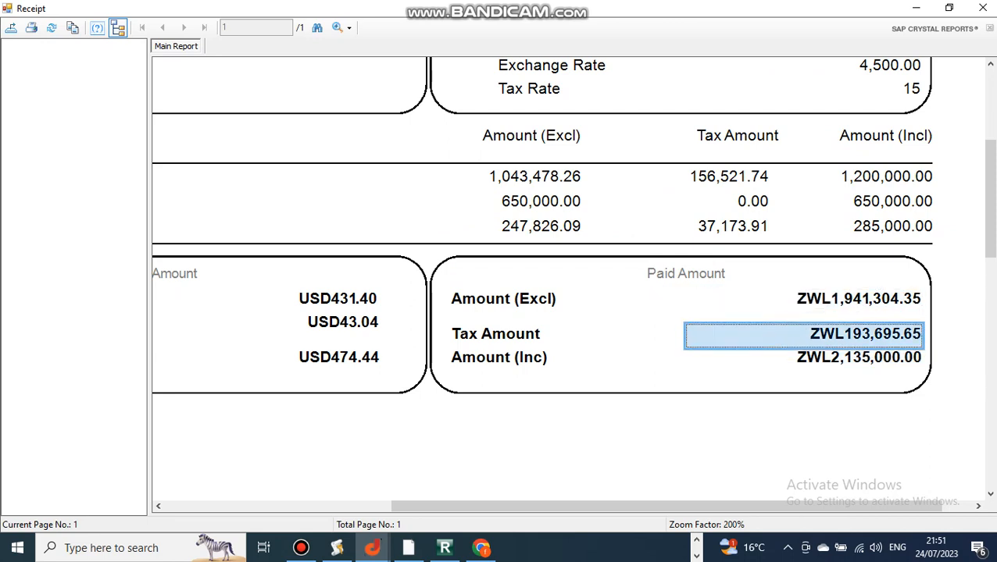
click(803, 300)
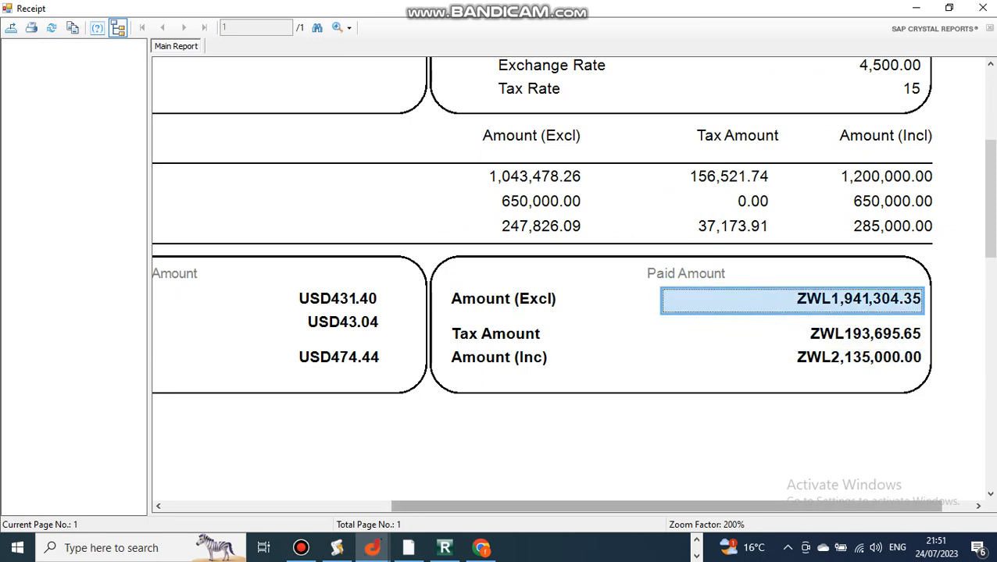
drag(634, 506, 525, 506)
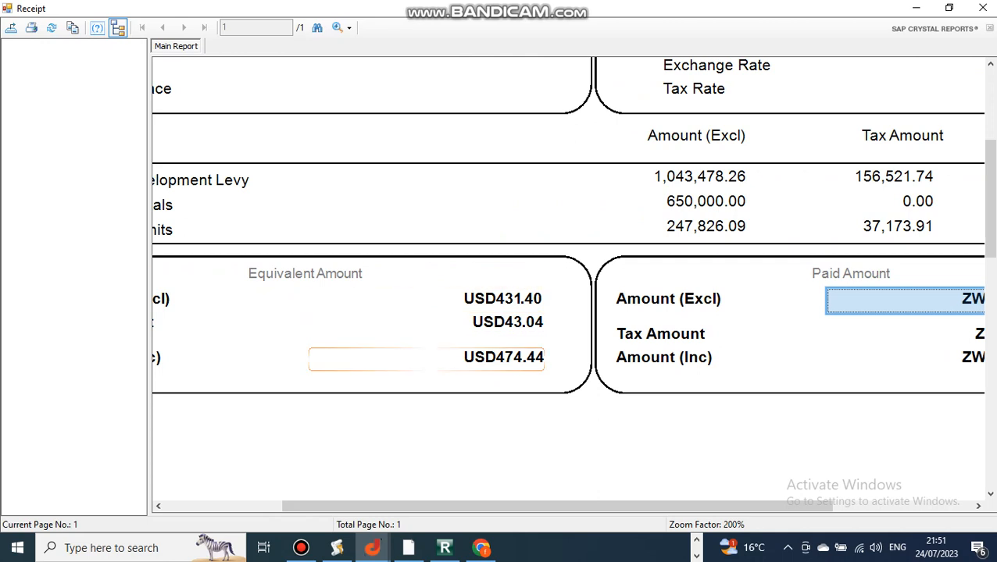
click(914, 336)
click(913, 359)
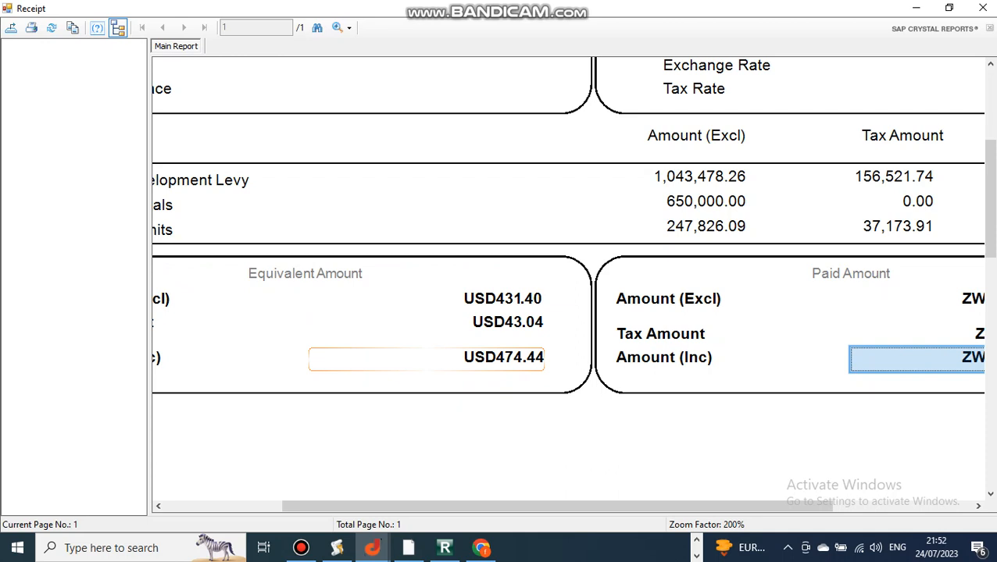
scroll(568, 282, up, 3)
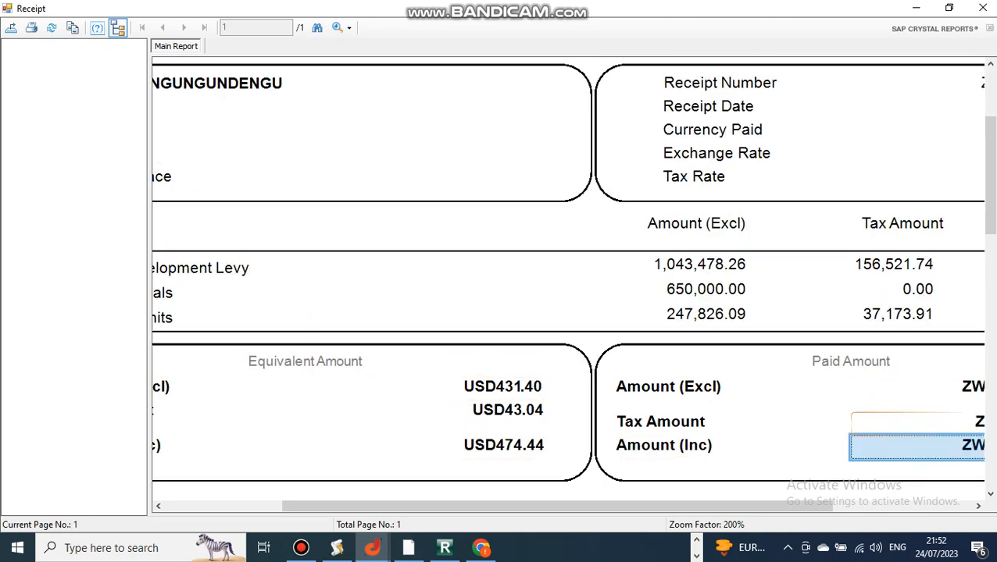
scroll(568, 281, up, 6)
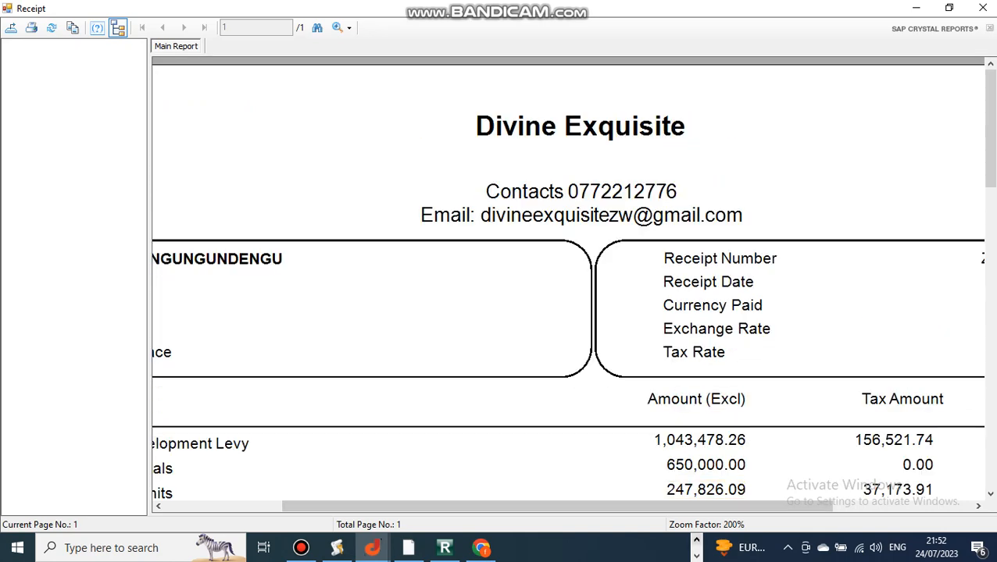
Step: Switch to Sage 200 Evolution and preview the Customers/Sales Transactions report
click(617, 548)
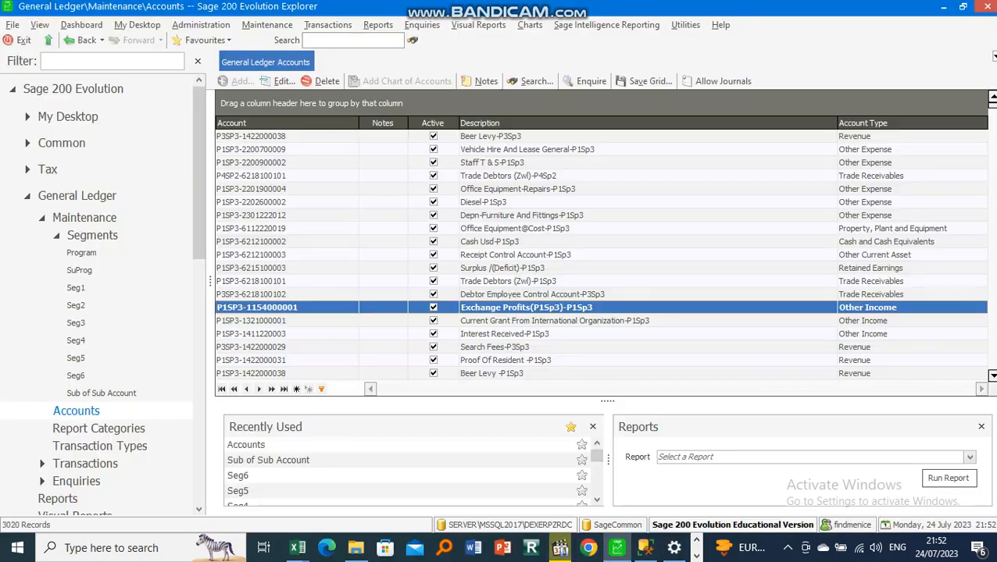
click(328, 24)
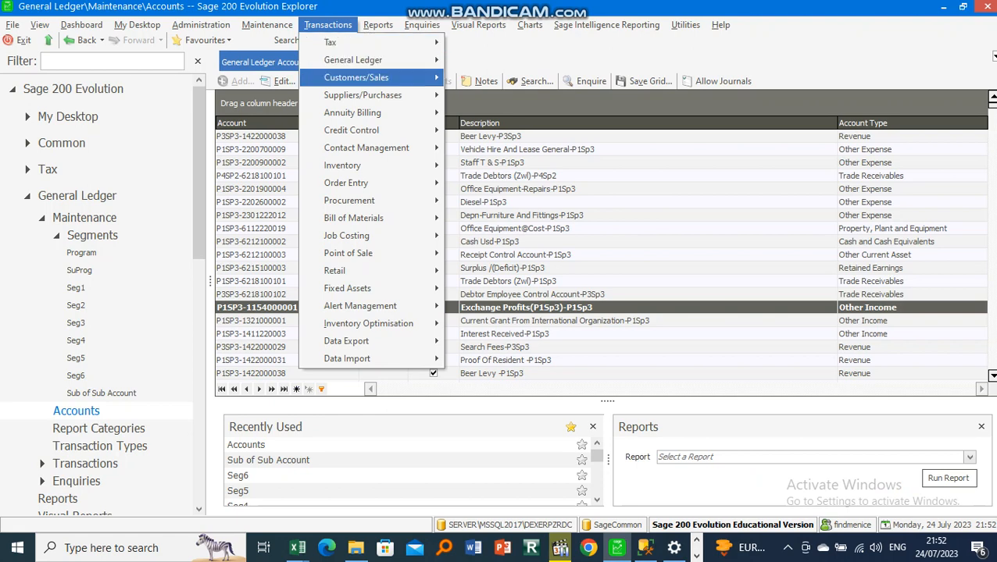
mouse_move(415, 94)
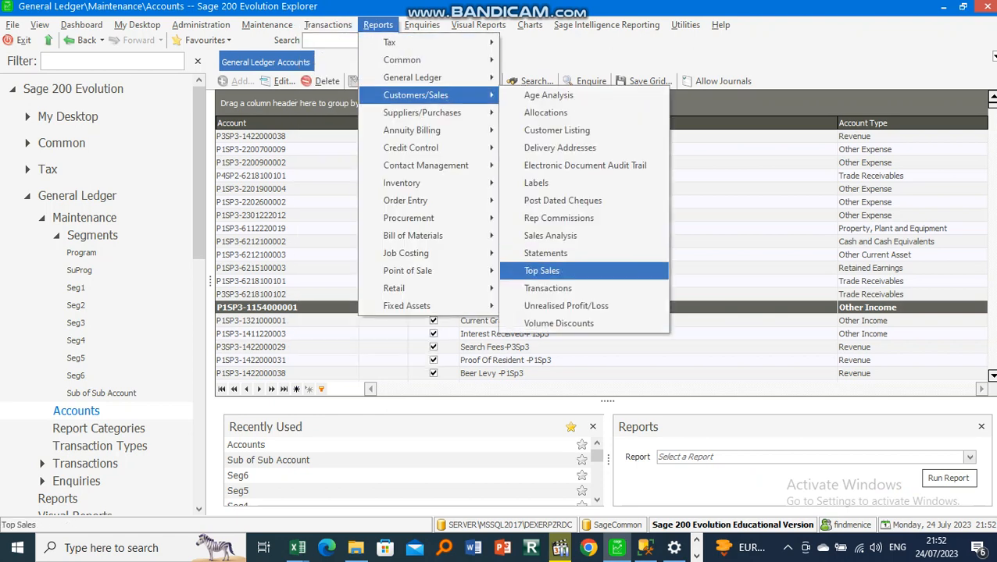
click(548, 288)
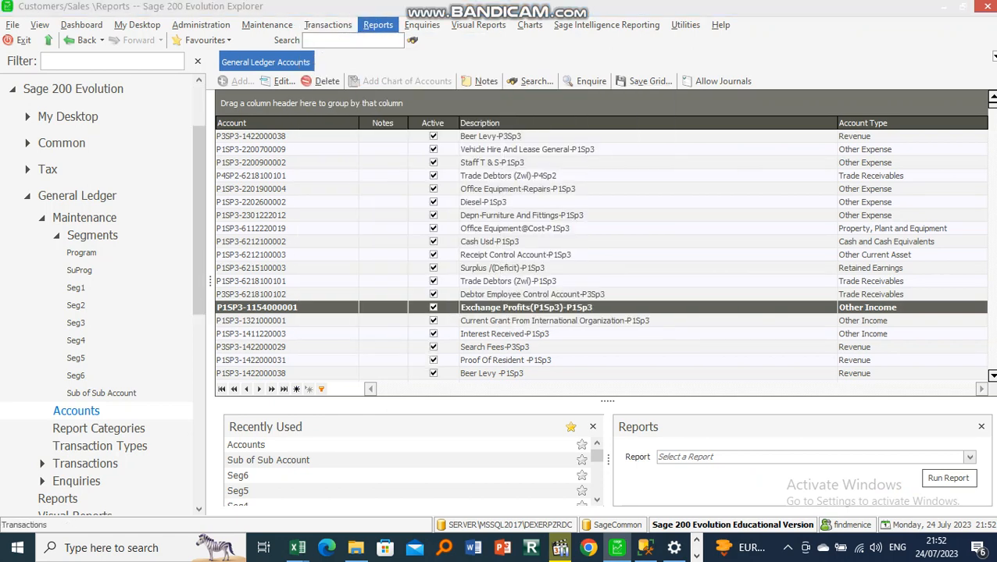
click(725, 338)
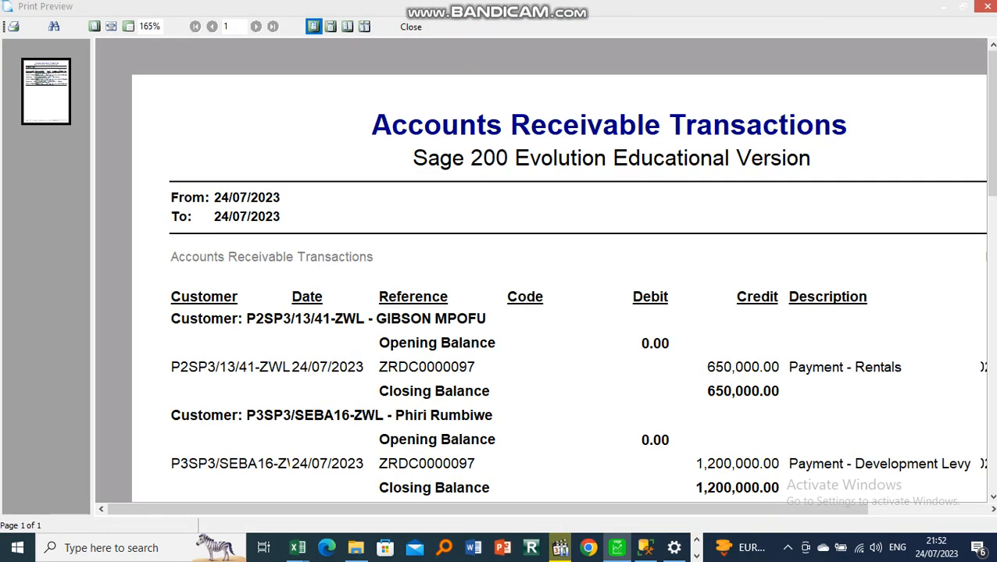
Step: Review the Rentals, Development Levy and Permits payments in the Accounts Receivable Transactions report, and close the report
drag(546, 351, 515, 201)
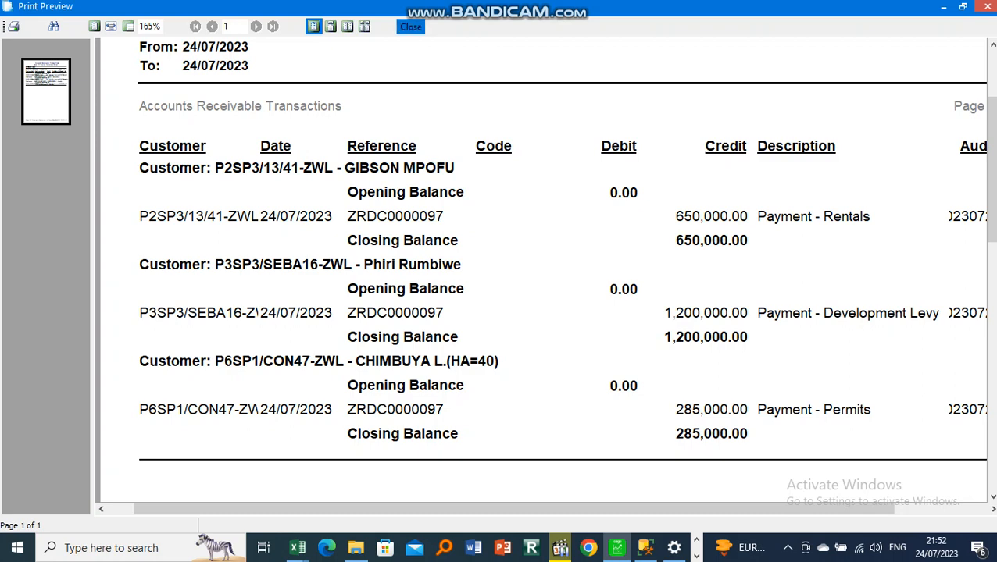
click(411, 27)
click(785, 338)
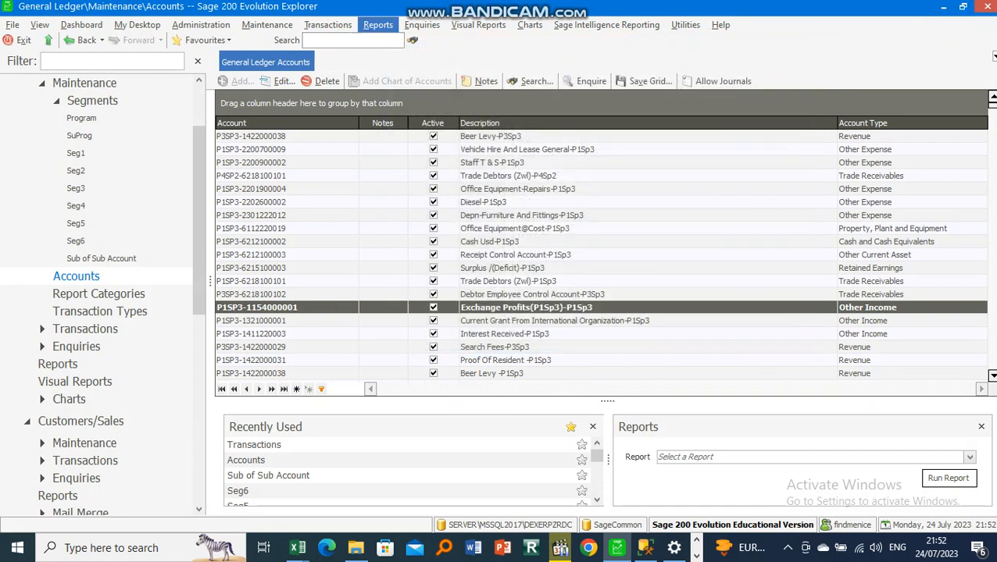
Step: Run the General Ledger Relink with all its relink options, and decline viewing the log file
click(327, 24)
mouse_move(267, 25)
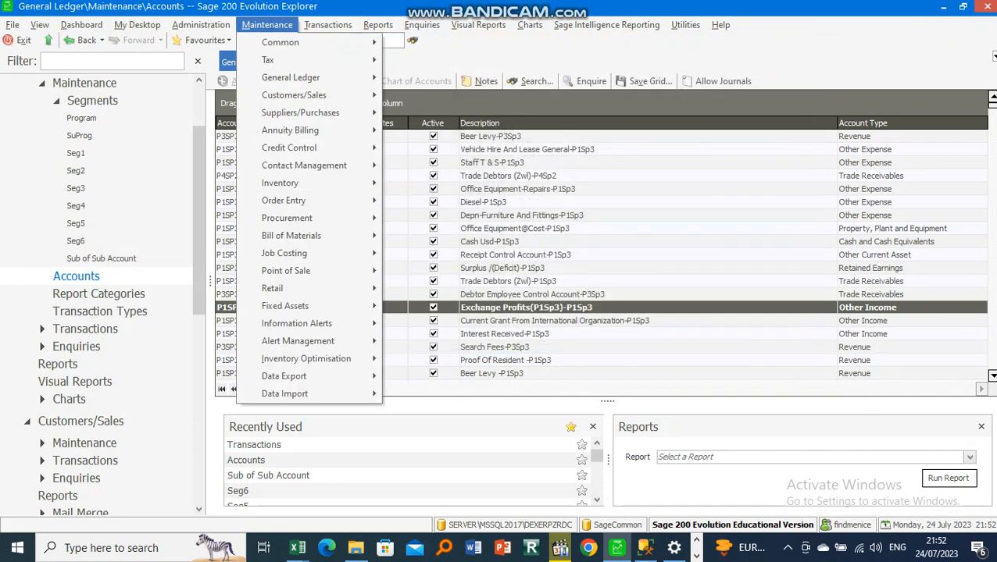
mouse_move(292, 77)
click(448, 236)
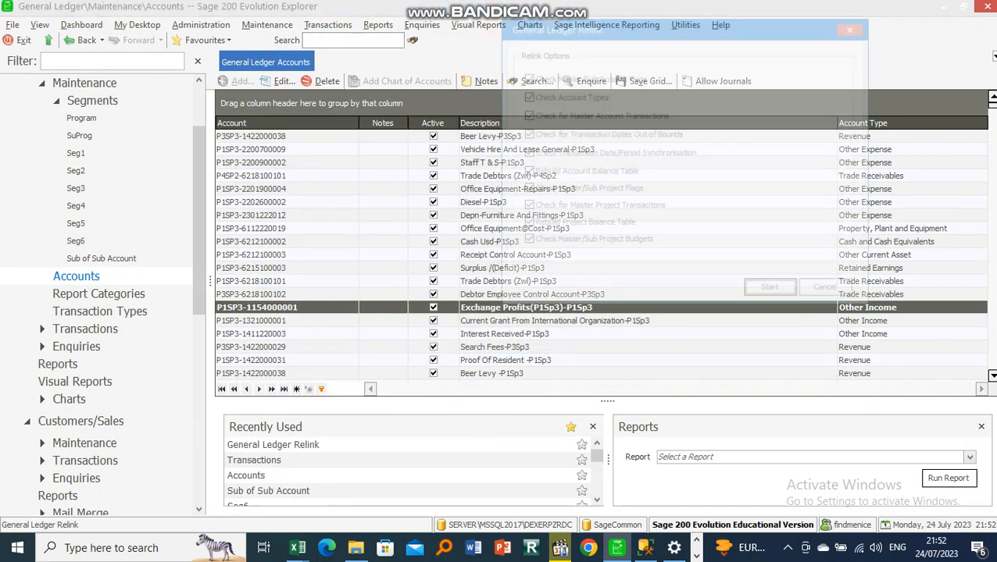
click(773, 292)
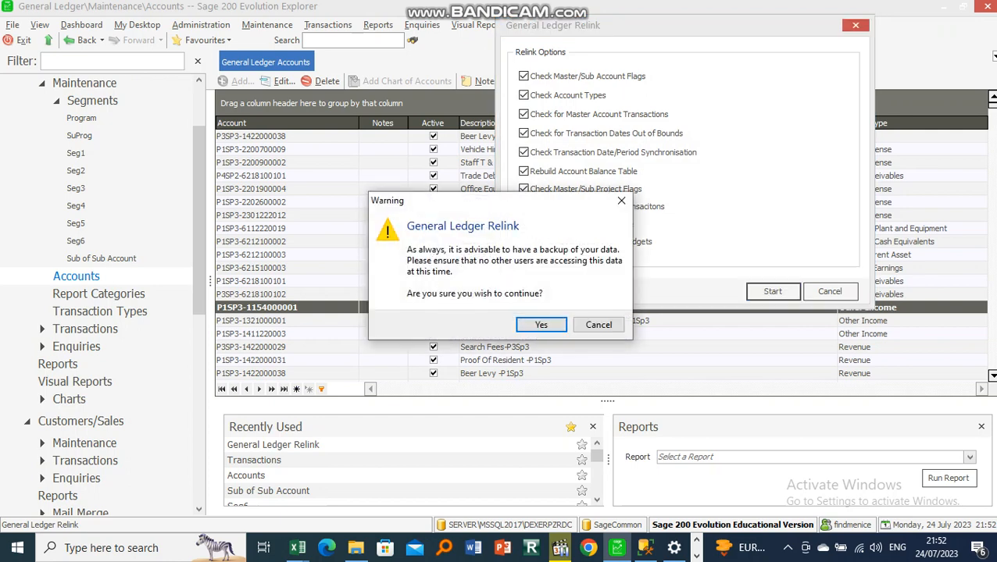
key(Return)
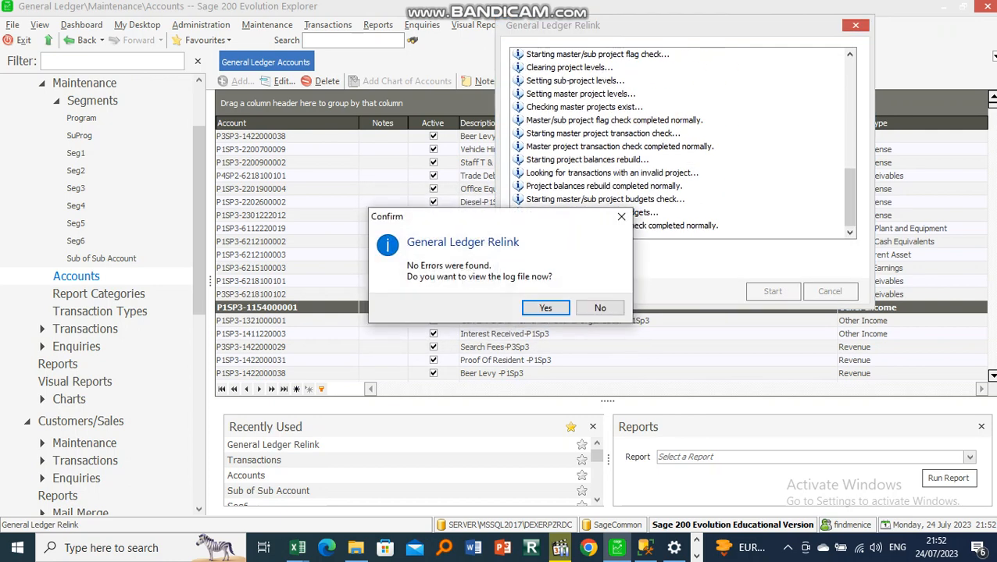
click(600, 308)
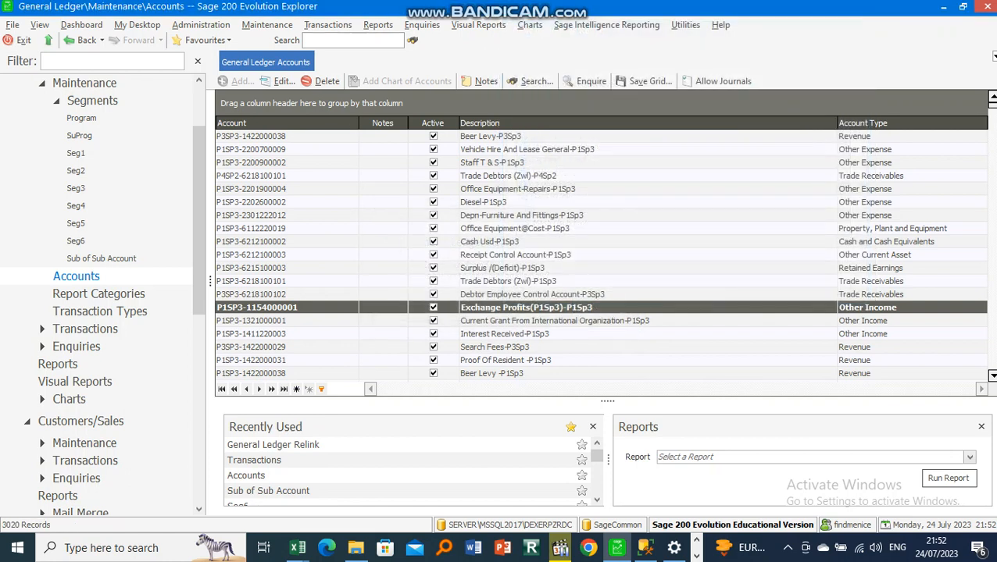
Step: Preview the General Ledger Trial Balance report showing Account (Description), grouped by financial account type
click(378, 24)
mouse_move(412, 77)
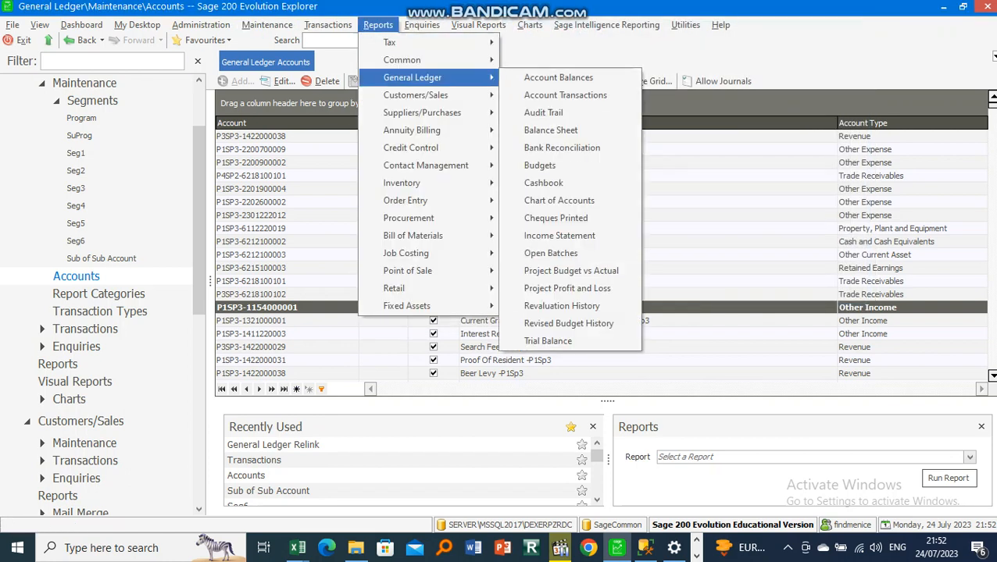
click(548, 341)
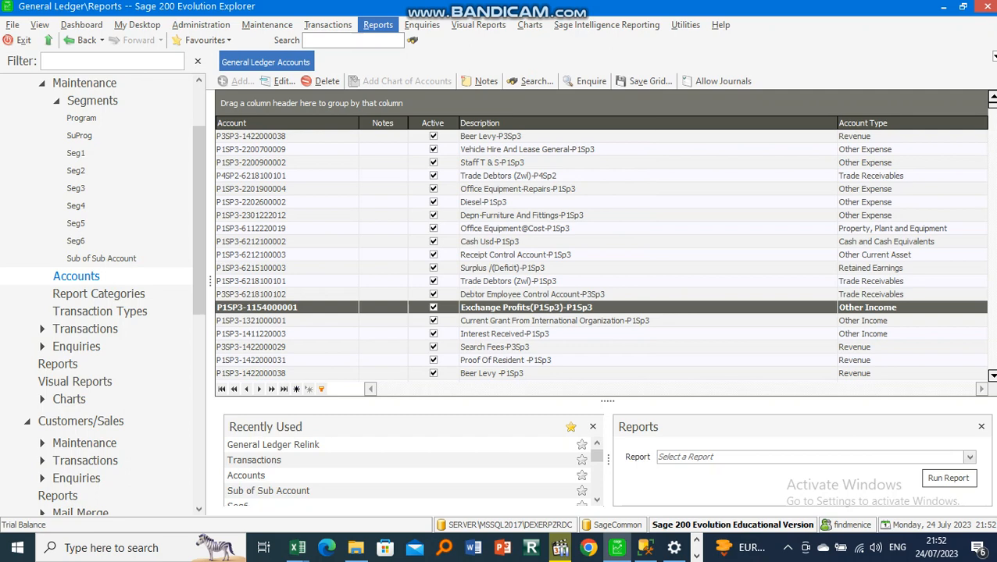
click(555, 346)
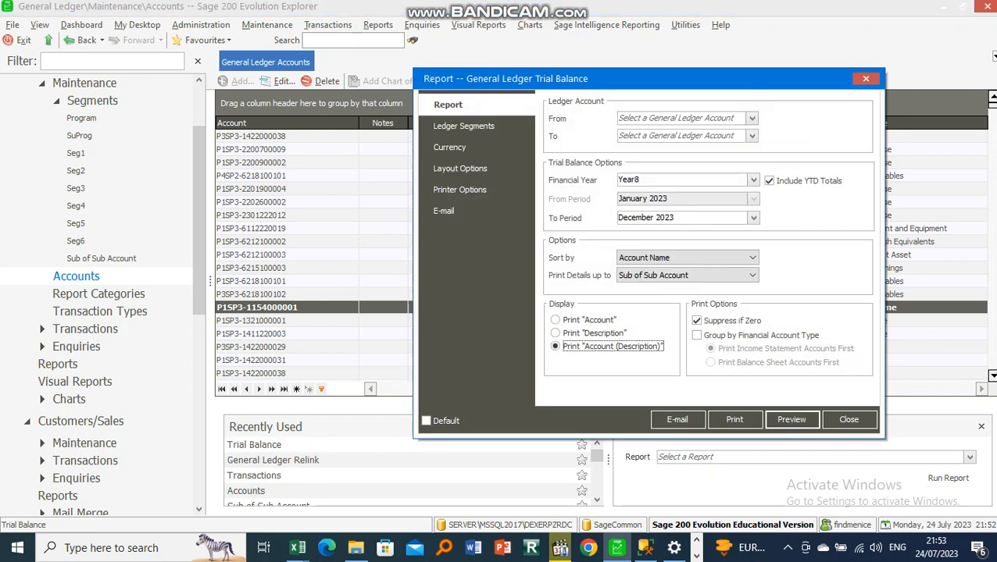
click(696, 335)
key(Return)
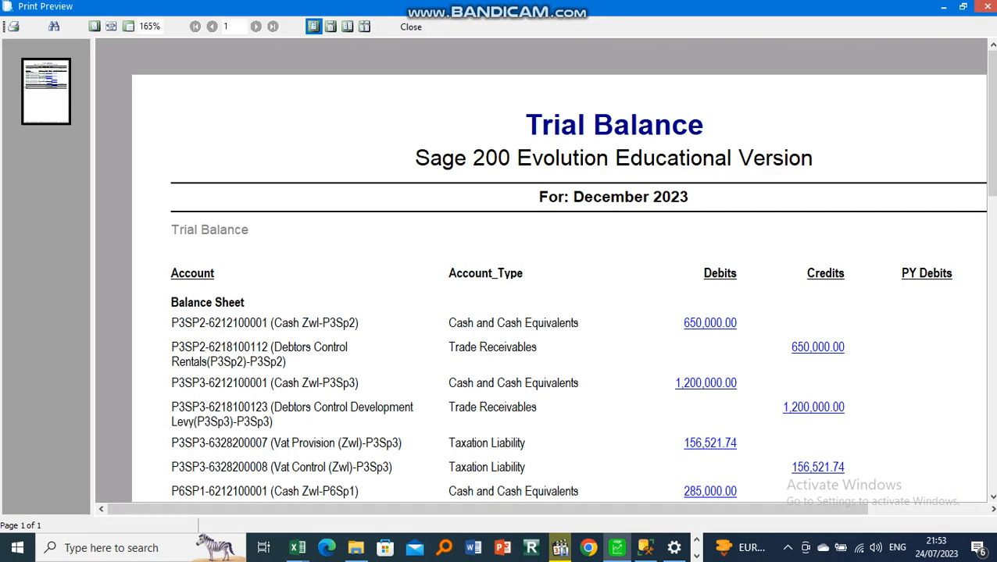
Step: Review the debits and credits of the cash, debtors control and VAT accounts in the Trial Balance, and close the report
scroll(547, 273, down, 4)
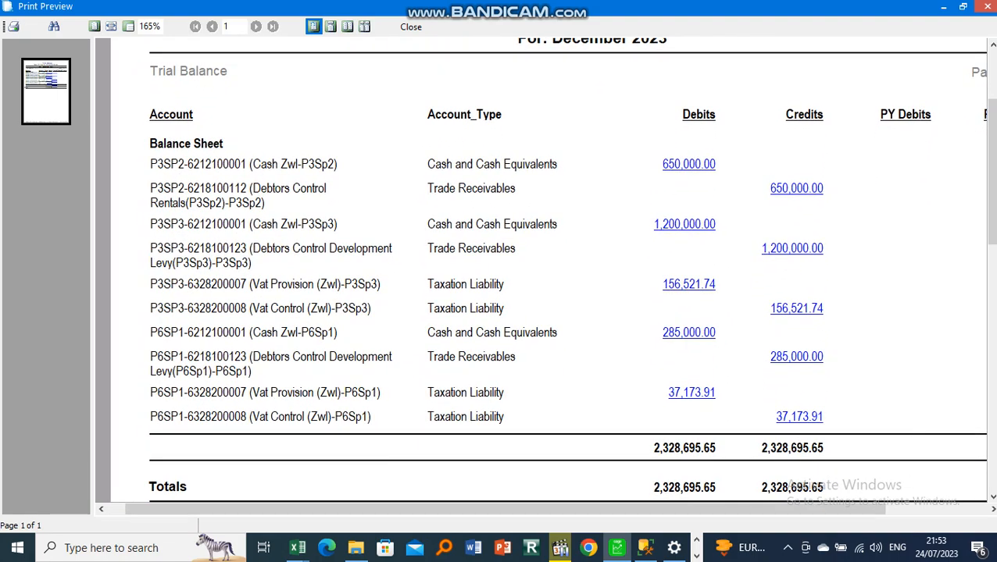
scroll(547, 273, up, 1)
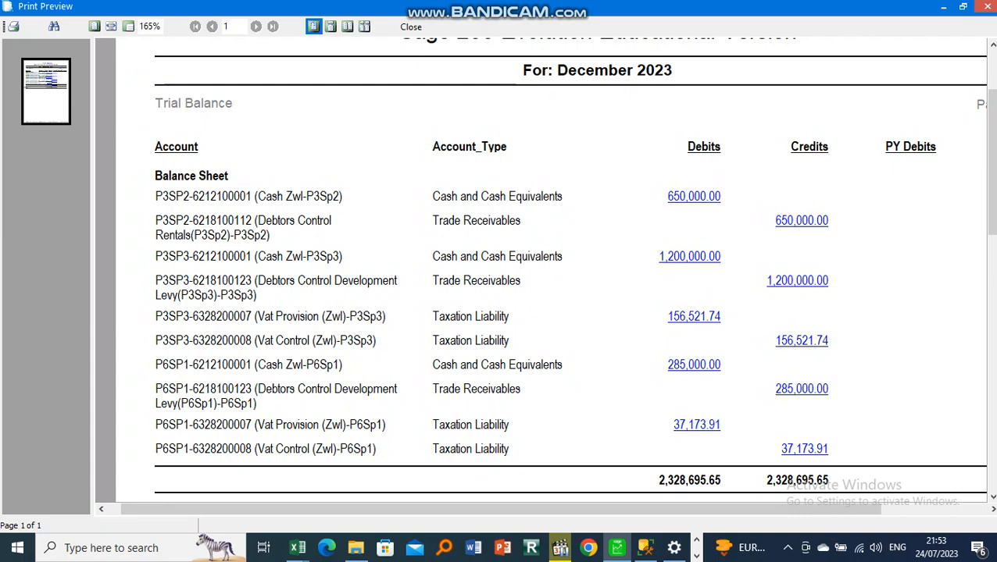
click(410, 26)
Step: Preview the Trial Balance filtered from SuProg P6SP1 to P6SP1, review its accounts and totals, and close the report
click(464, 127)
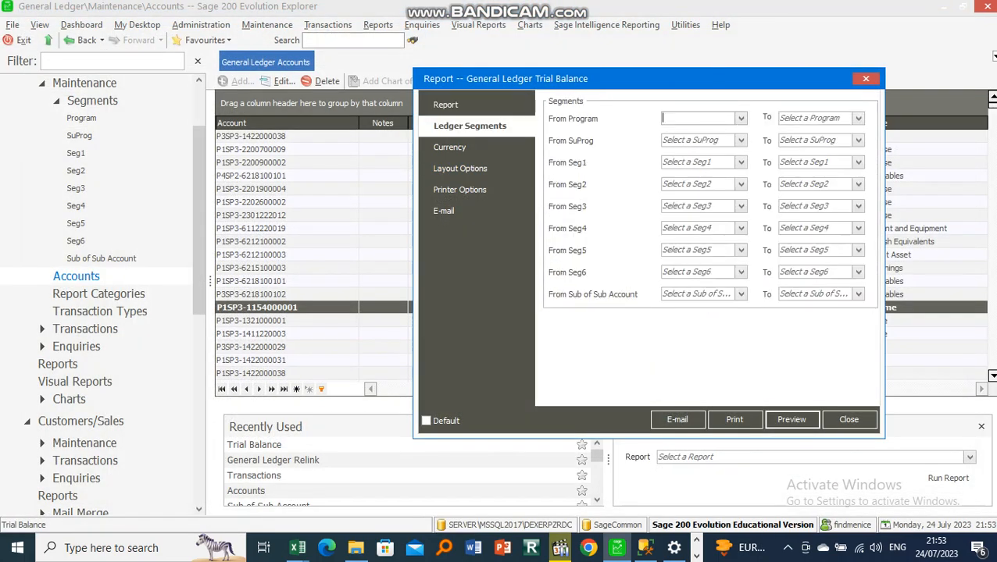
click(696, 141)
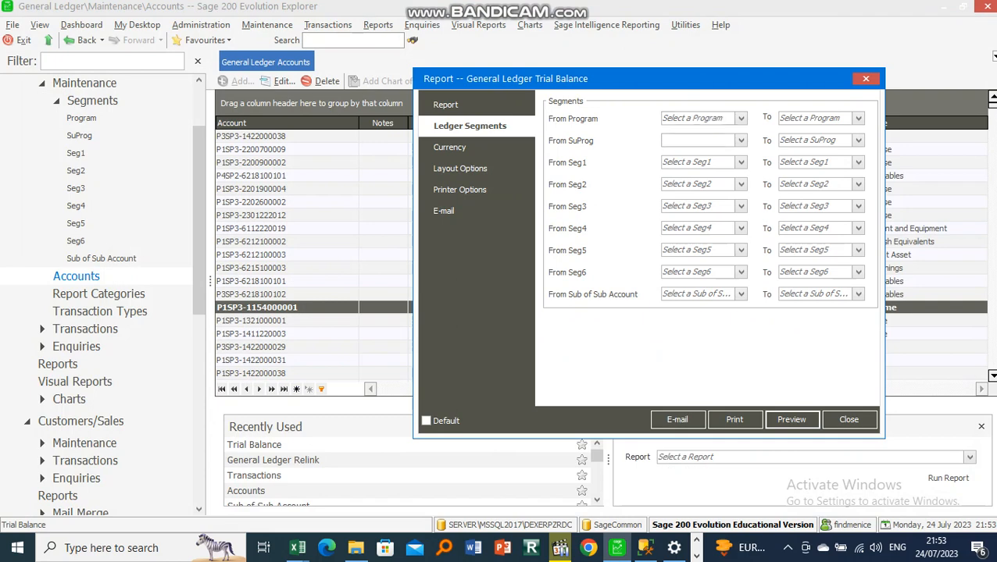
text(P6SP1)
key(Tab)
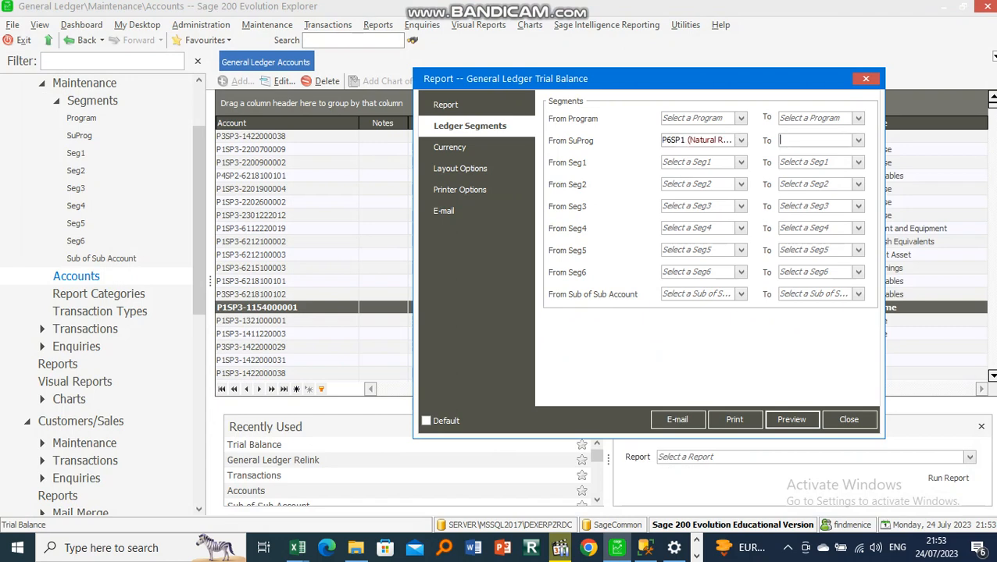
text(P6SP1)
key(Return)
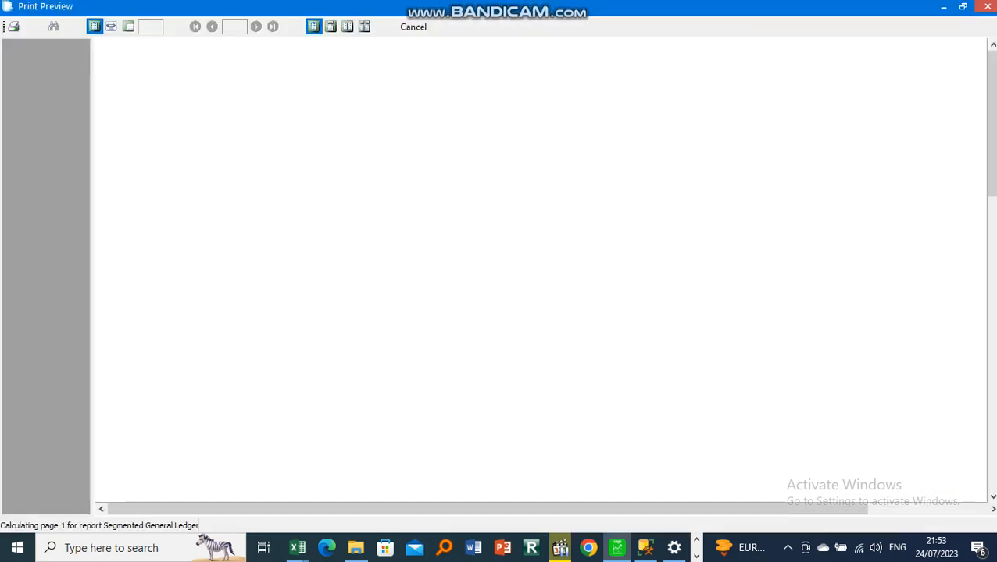
scroll(557, 275, down, 2)
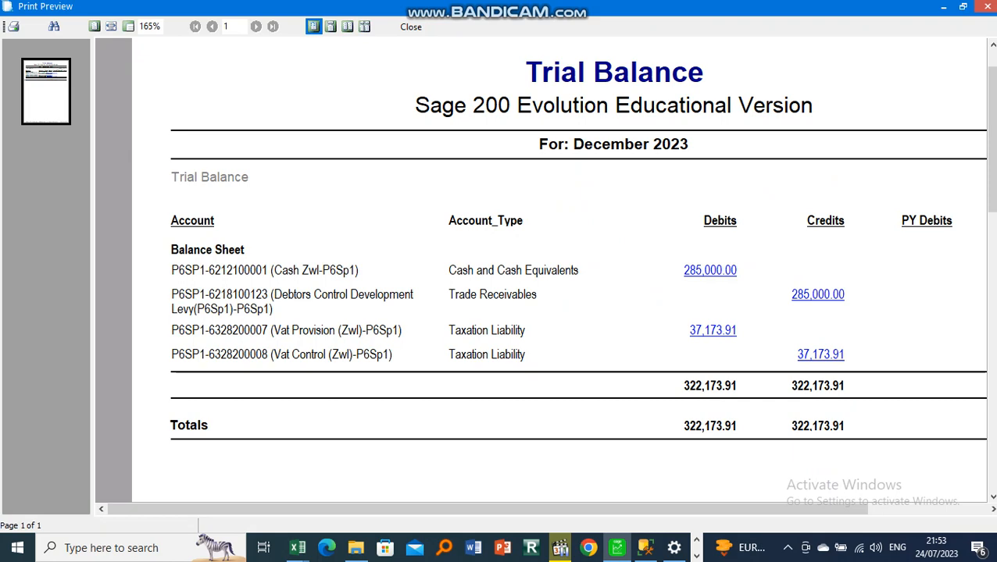
click(411, 26)
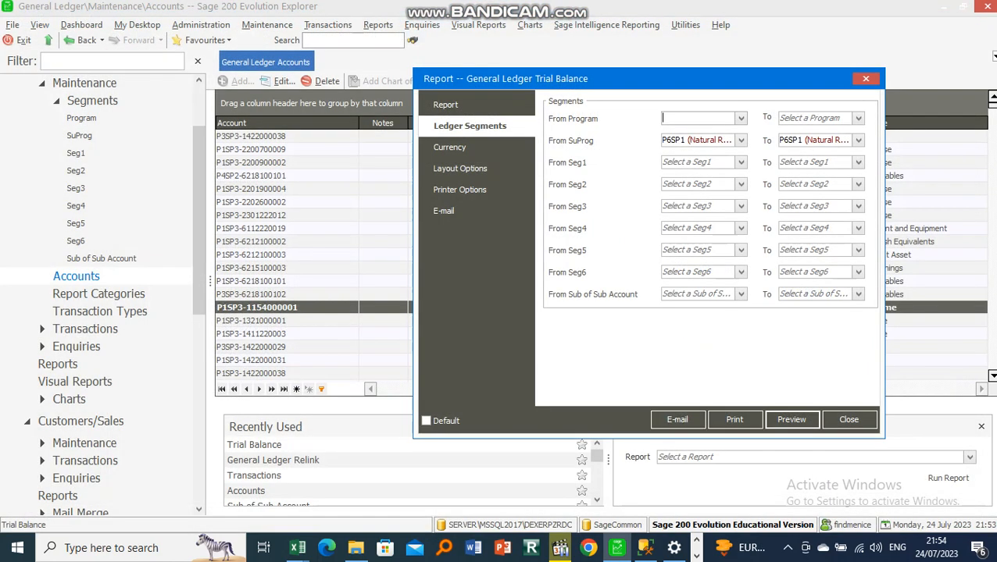
Step: Switch to the receipting application and close the preview of the previous receipt
click(695, 555)
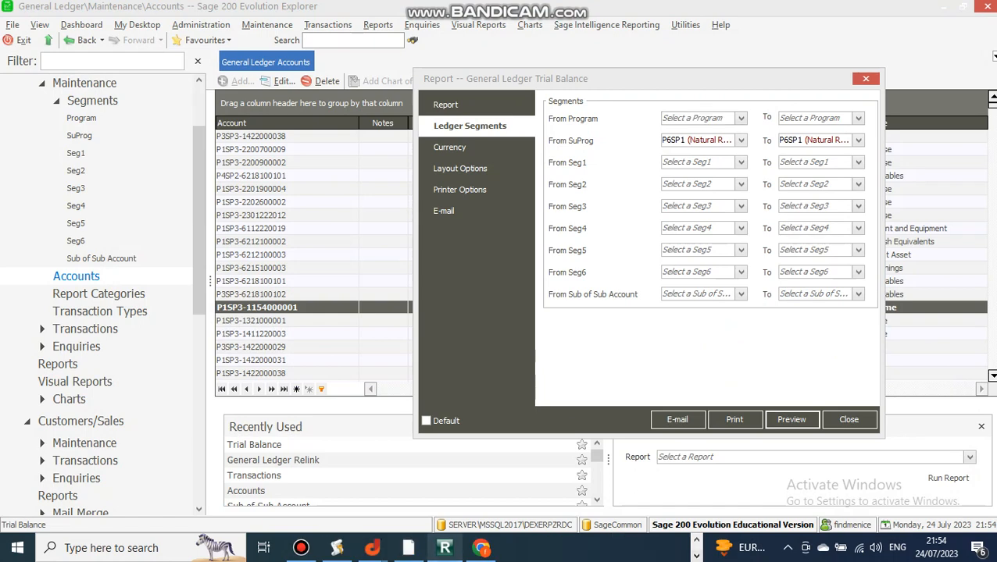
click(372, 548)
click(573, 481)
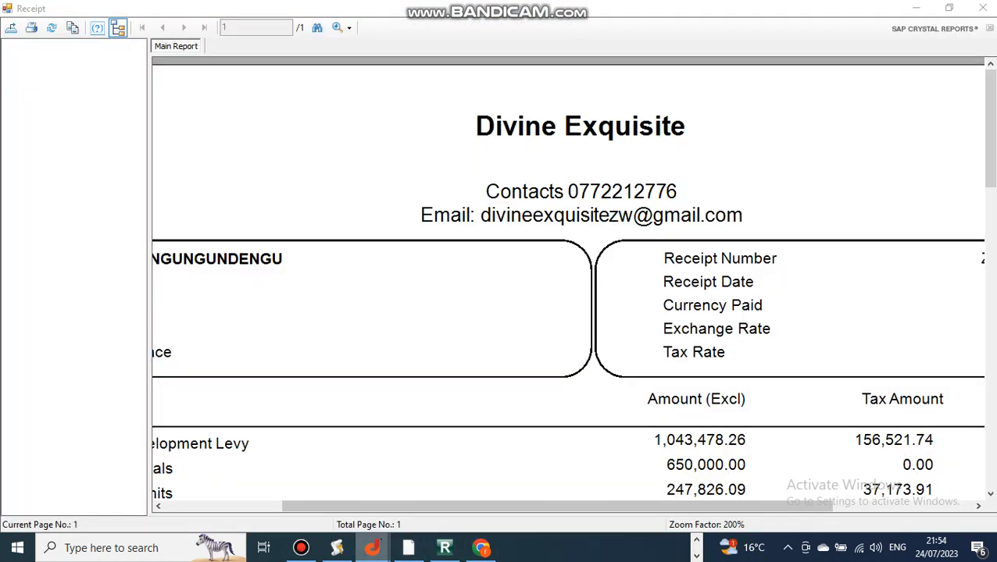
click(982, 7)
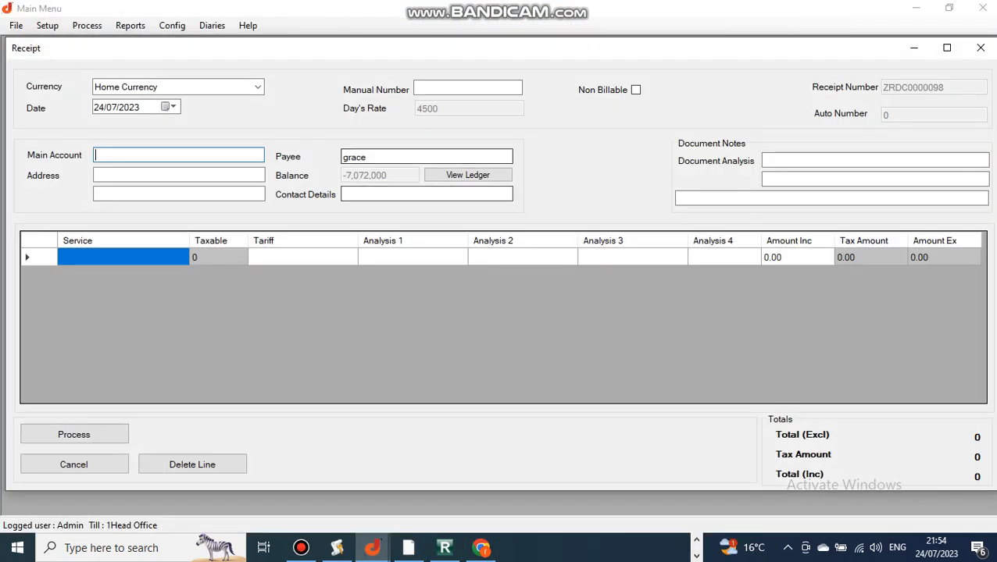
Step: Set the new receipt's currency to USD-USD Dollar and select the customer's main account
click(258, 87)
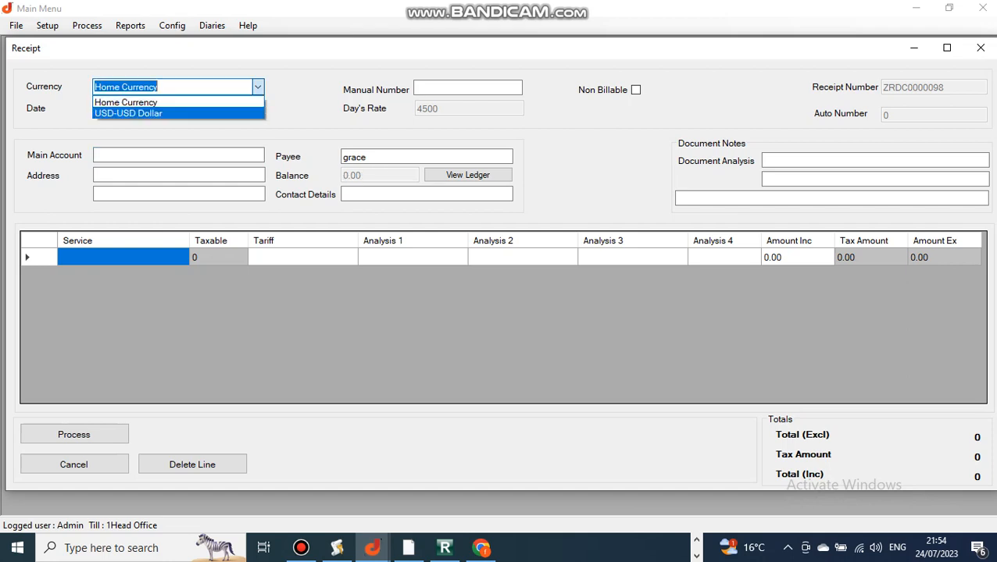
click(128, 113)
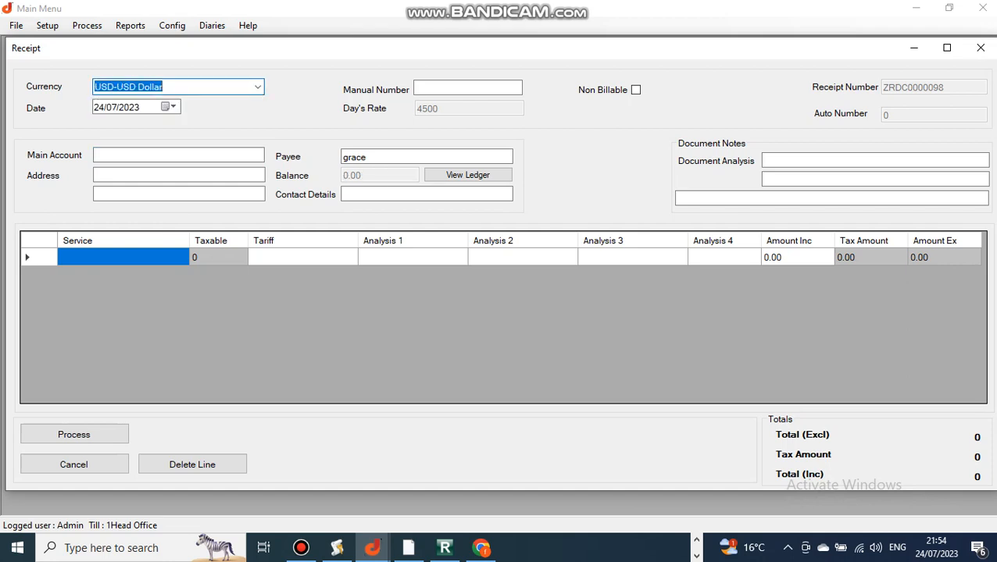
double_click(178, 155)
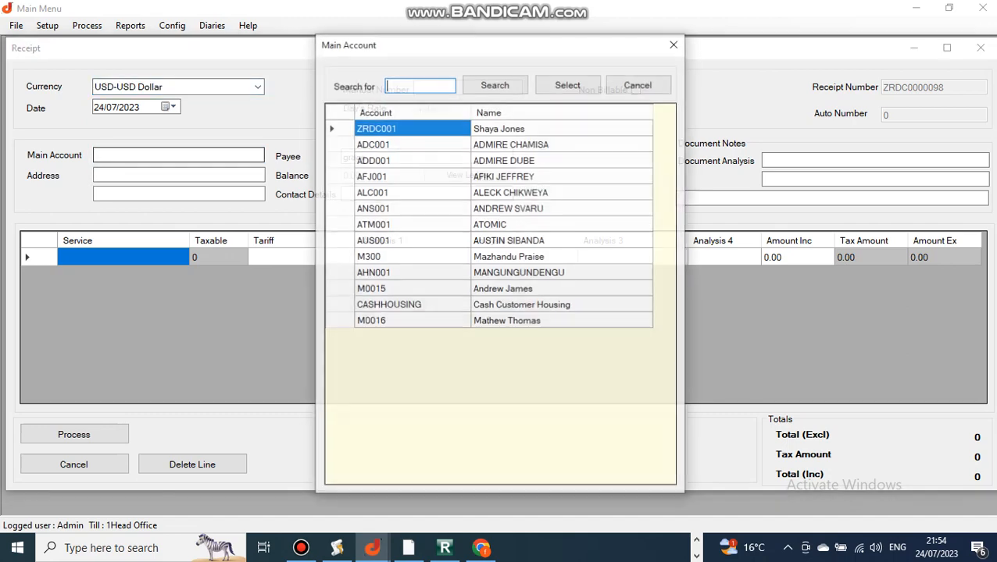
double_click(519, 273)
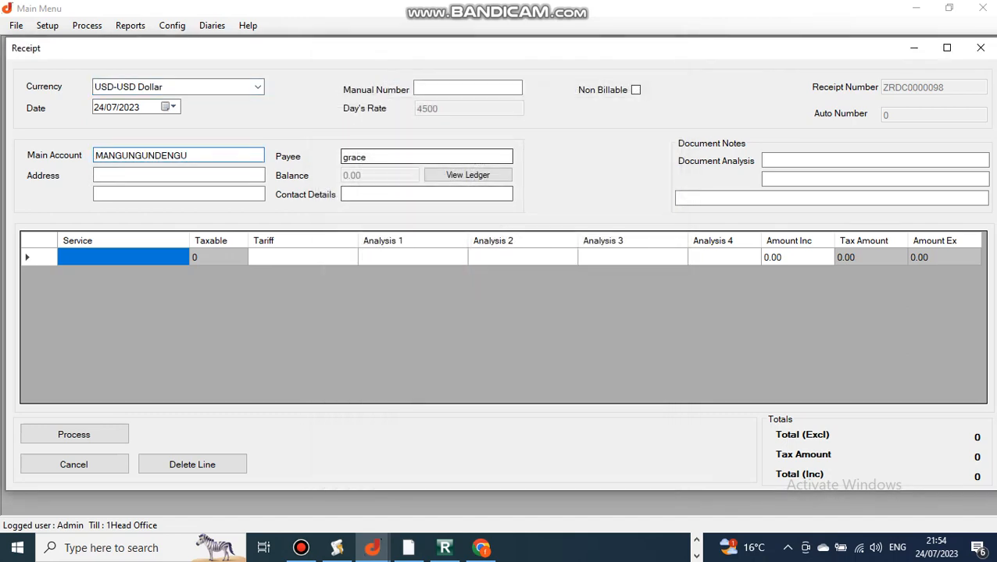
Step: Add a Flea Market service line to the receipt with an inclusive amount of 35
double_click(123, 258)
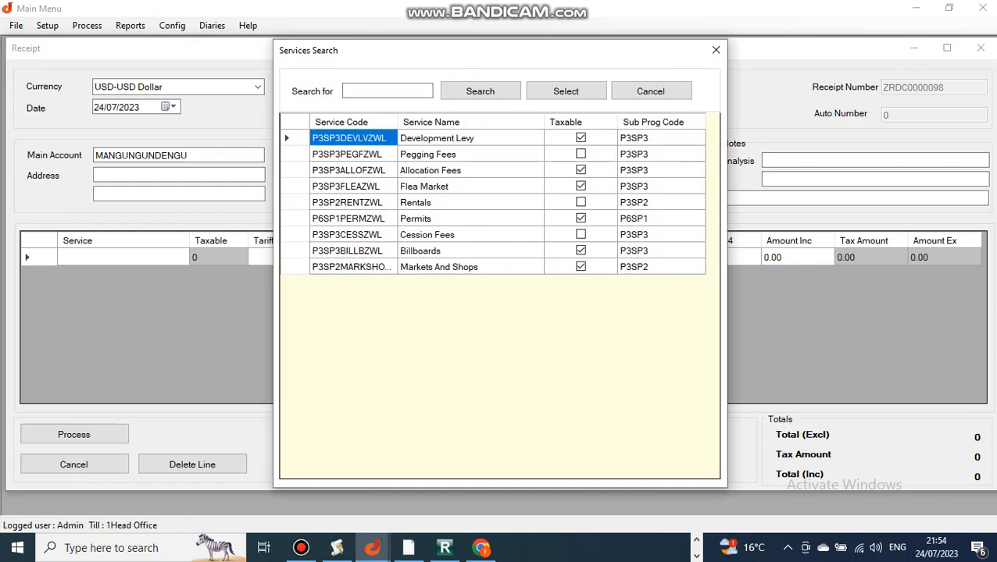
double_click(437, 187)
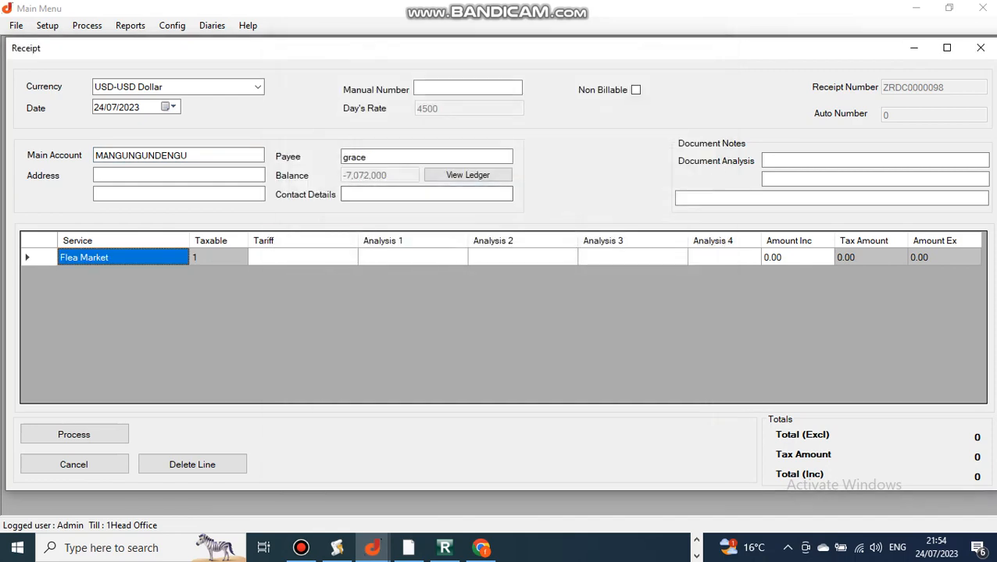
click(218, 258)
key(Tab)
key(Tab)
key(Tab)
key(Tab)
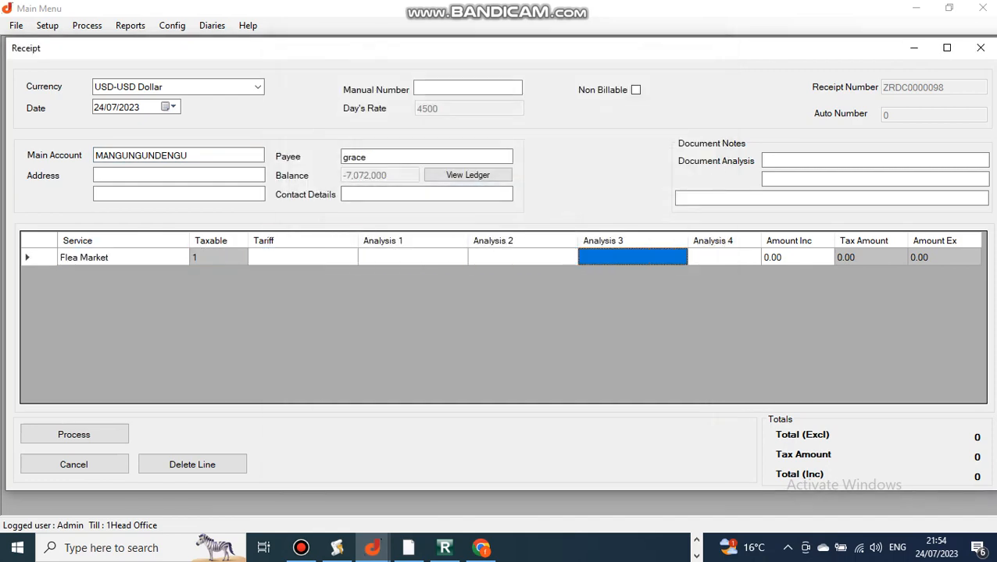
key(Tab)
key(Tab)
key(Tab)
key(shift+Tab)
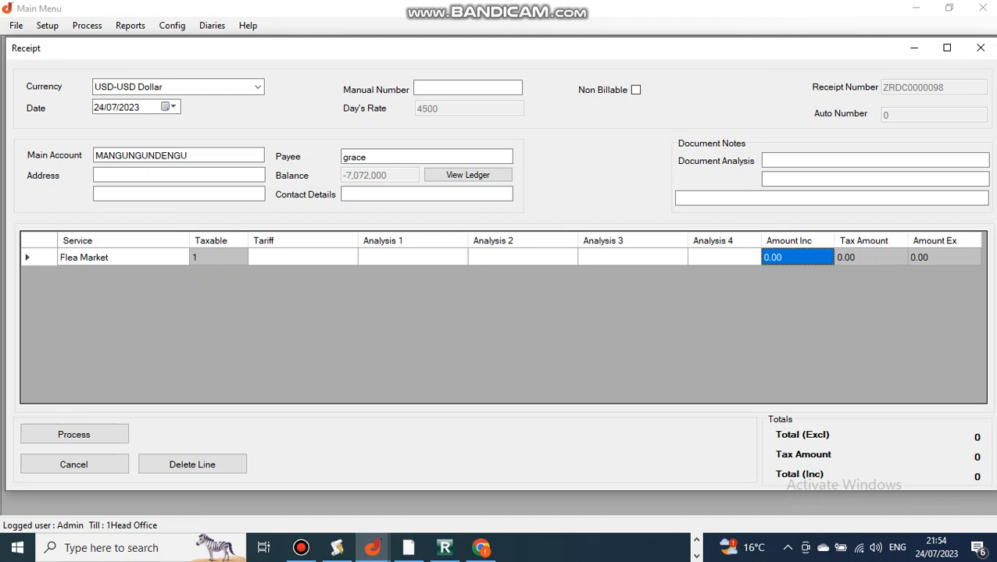
text(35)
key(Tab)
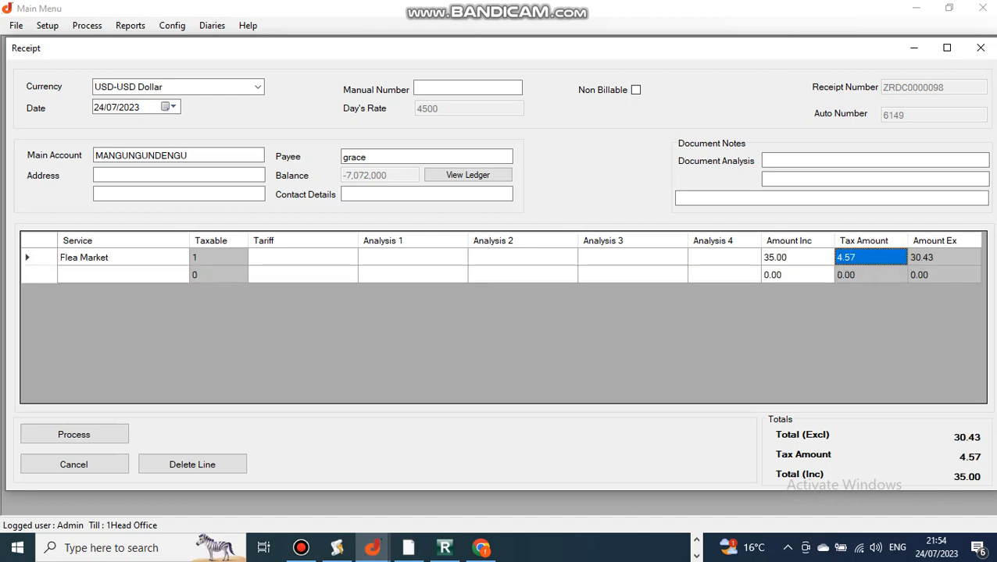
Step: Add a Markets And Shops service line to the receipt with an inclusive amount of 55
double_click(123, 275)
click(471, 267)
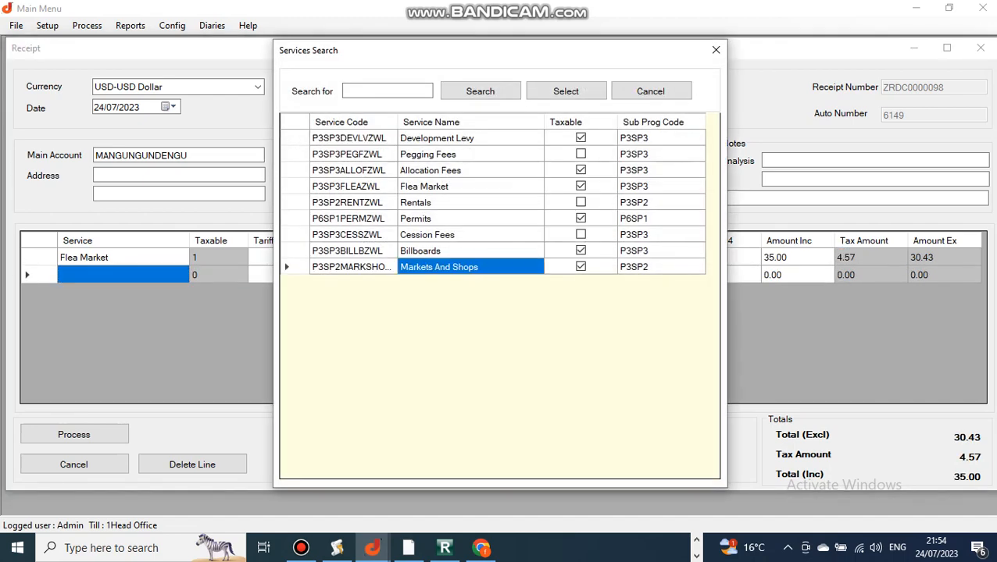
key(Return)
key(Tab)
key(Tab)
key(Tab)
key(Tab)
key(Tab)
key(Tab)
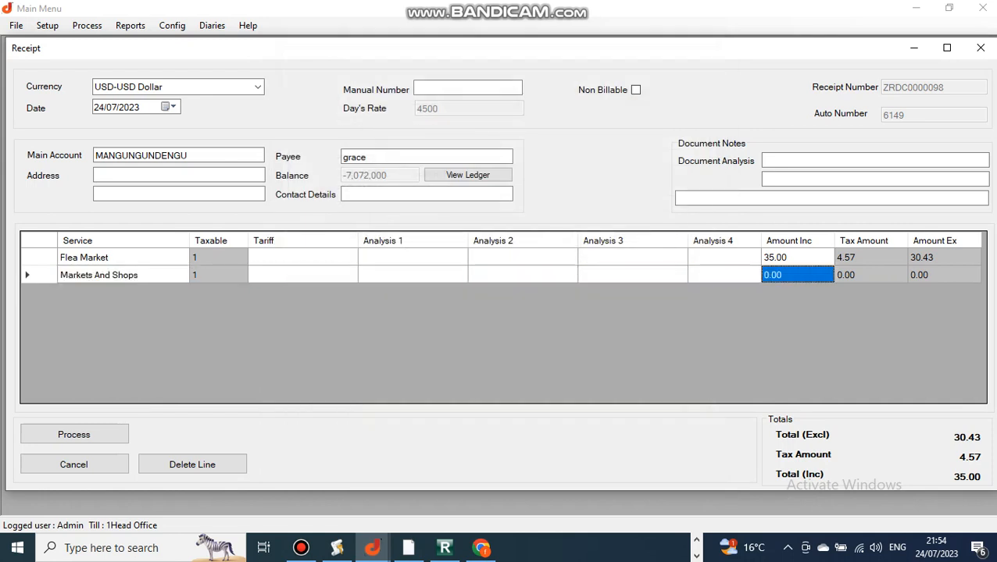
text(55)
key(Tab)
key(Tab)
key(Tab)
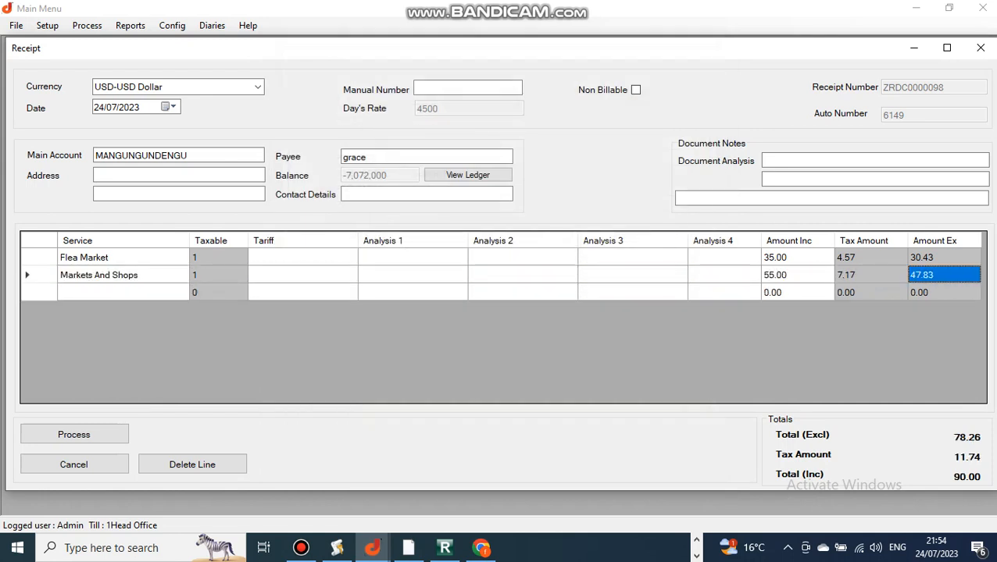
Step: Process the receipt with a USDCASH payment of 90
click(74, 435)
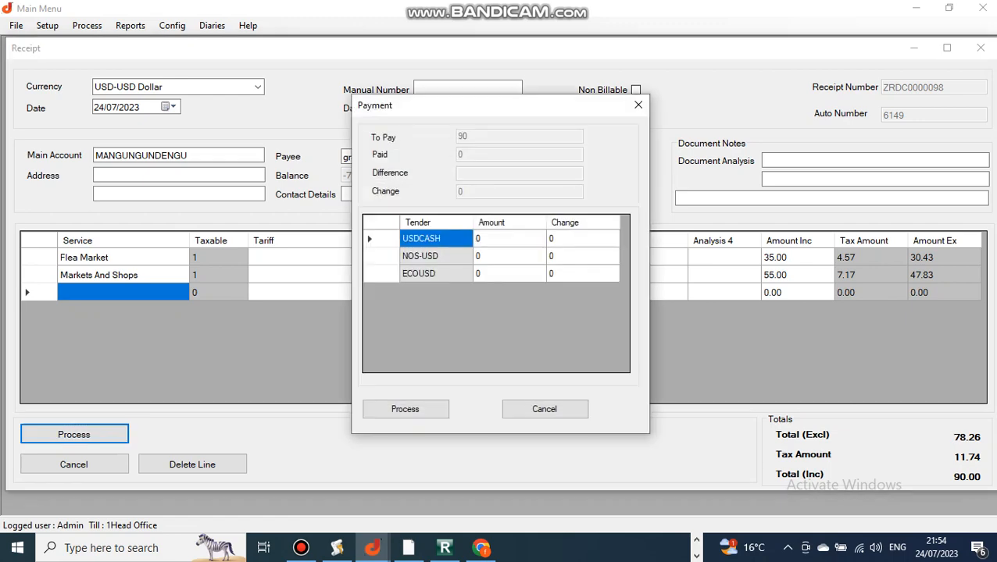
click(509, 239)
text(9)
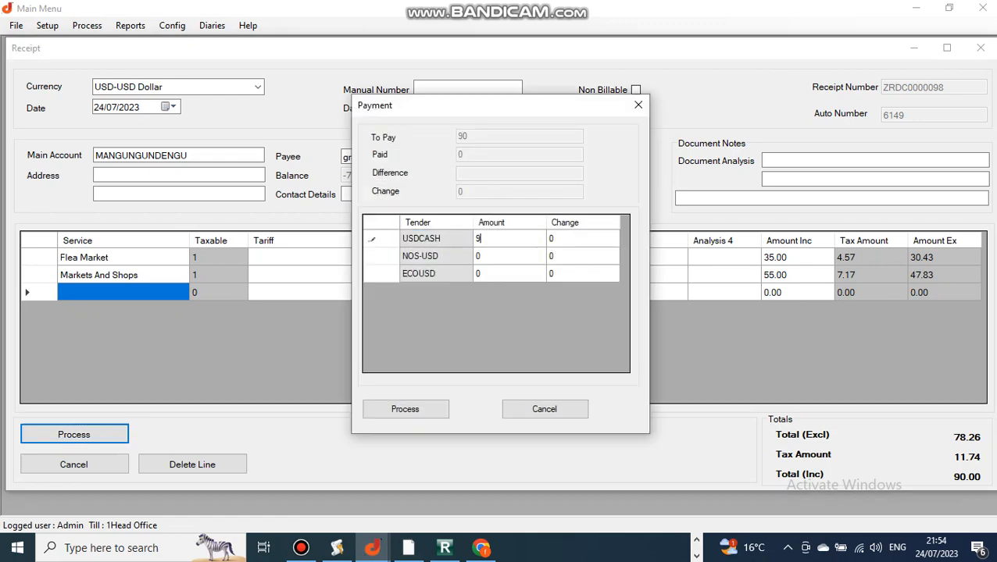
click(405, 408)
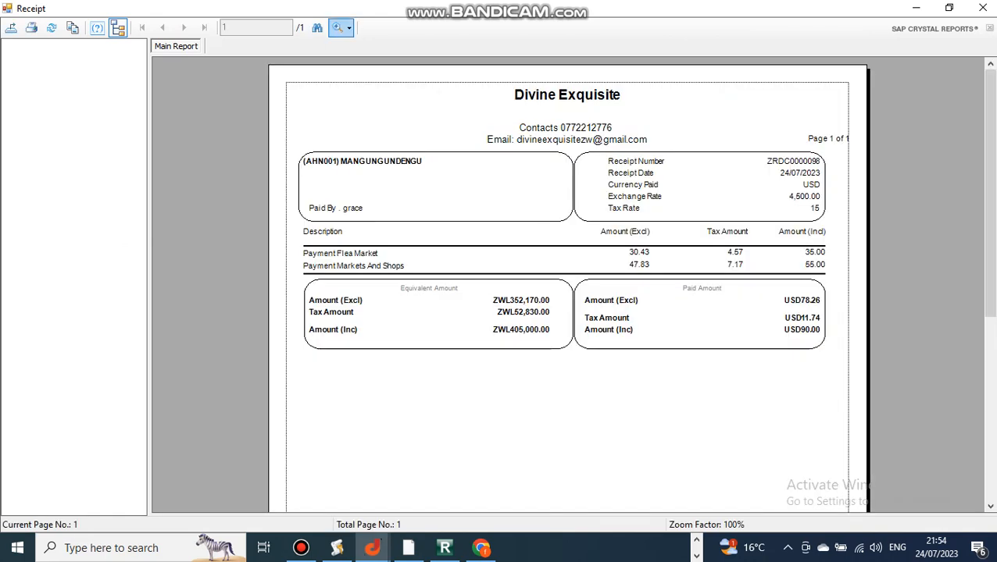
Step: Enlarge the printed receipt to 200% and examine its receipt number, date, currency paid, exchange rate and tax rate
click(348, 28)
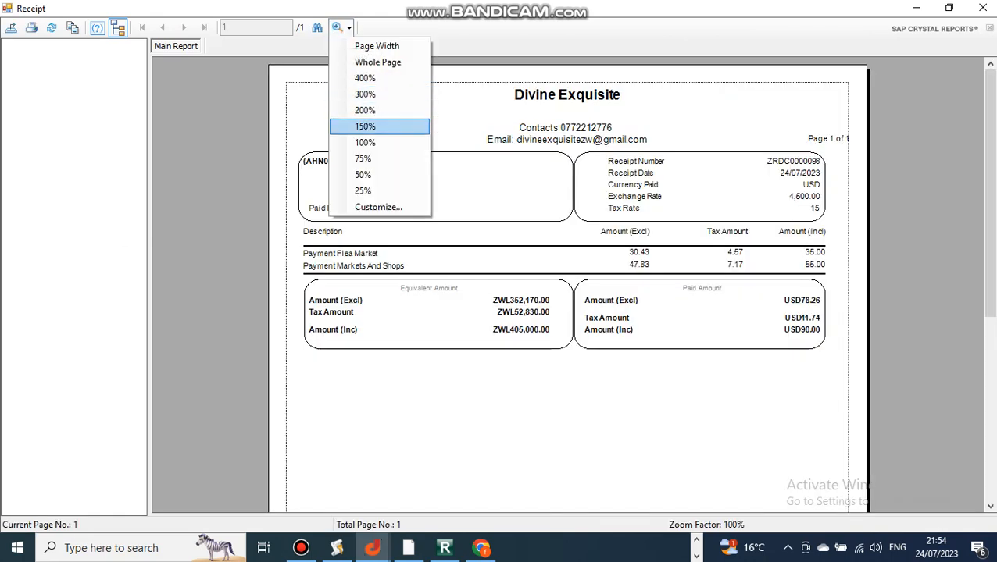
click(365, 110)
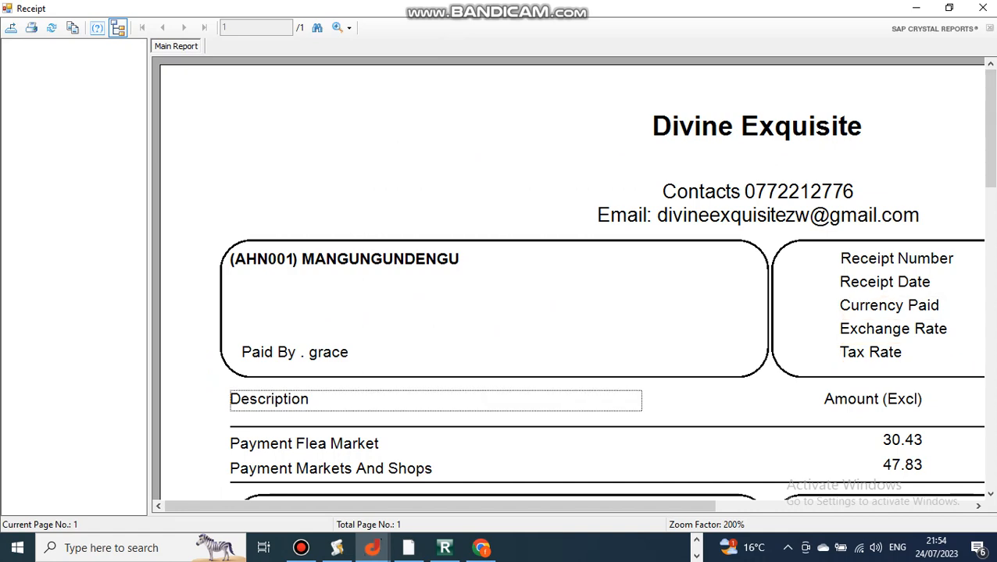
drag(468, 507, 726, 506)
mouse_move(990, 129)
mouse_down()
mouse_move(990, 165)
mouse_move(991, 147)
mouse_up()
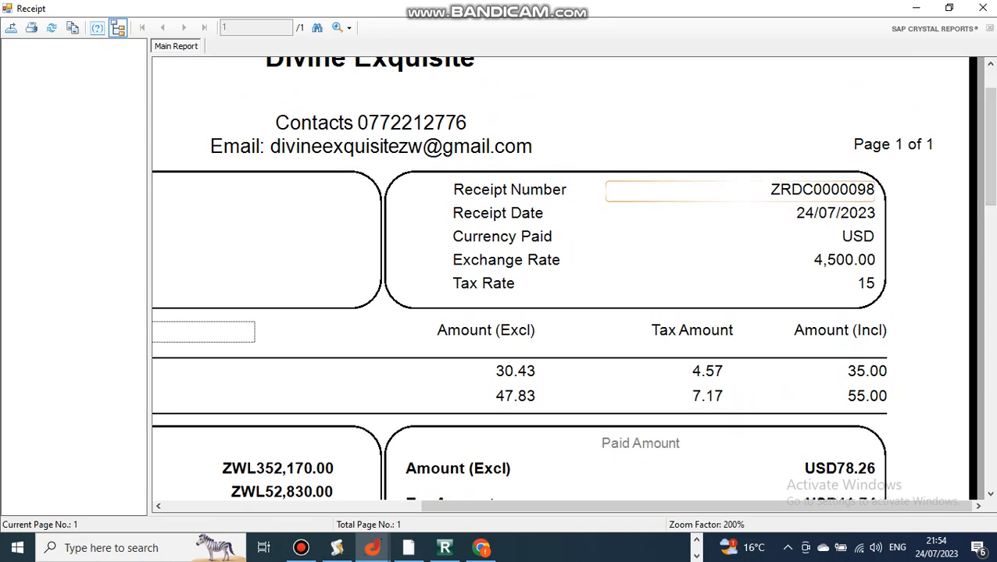
click(820, 190)
click(833, 213)
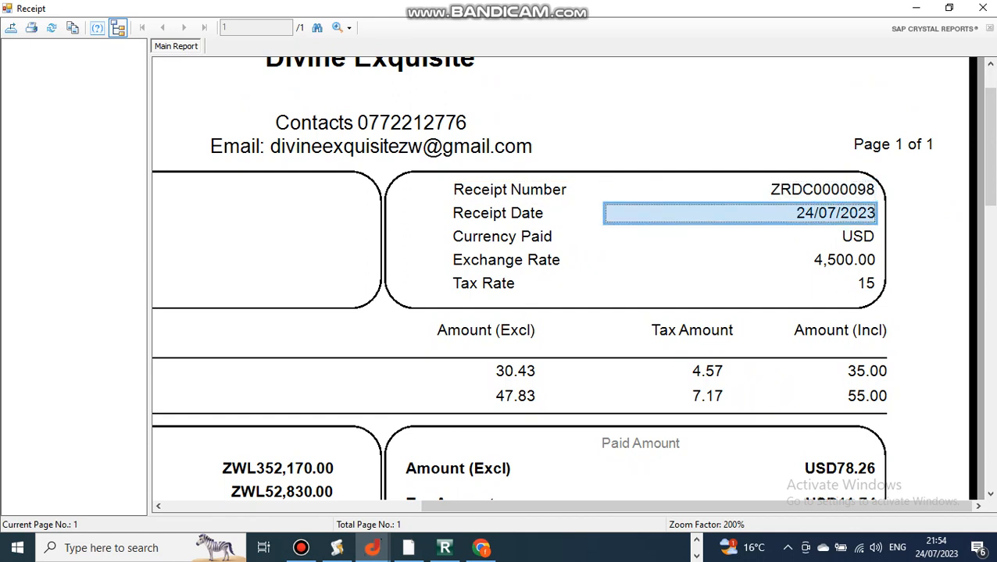
click(835, 236)
click(835, 260)
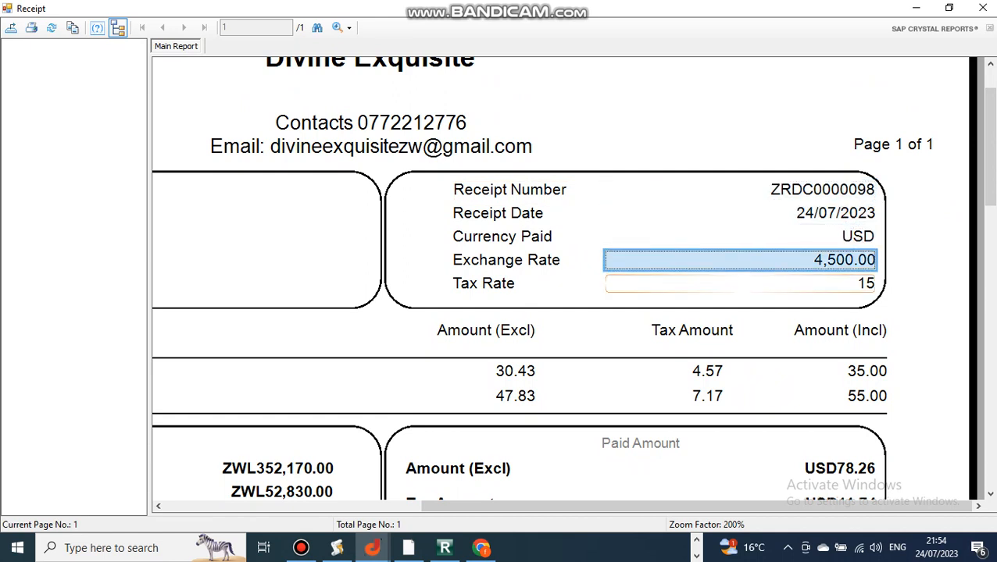
click(836, 284)
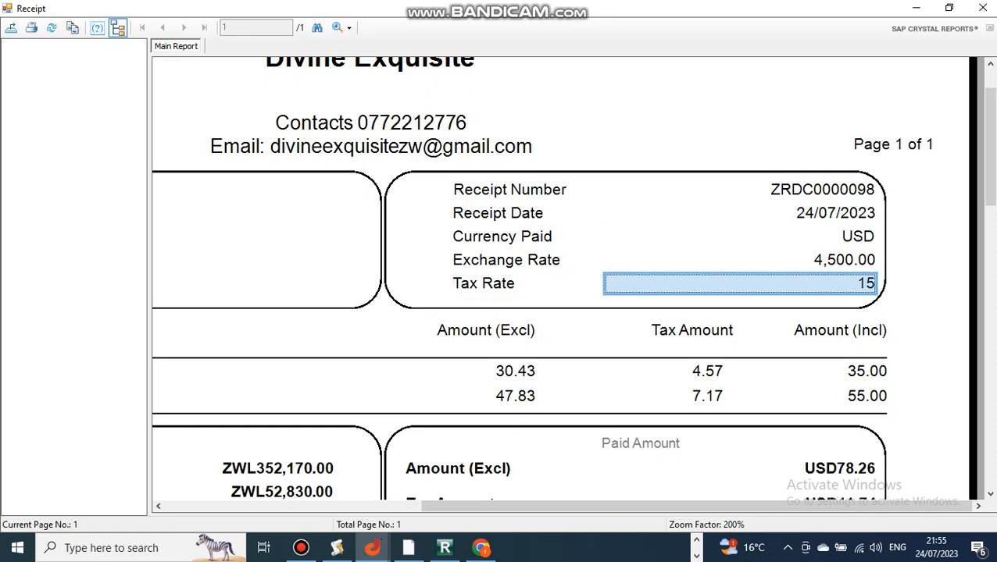
Step: Examine the receipt's Paid Amount section for the exclusive, tax and inclusive USD amounts
mouse_move(707, 506)
mouse_down()
mouse_move(447, 506)
mouse_move(693, 506)
mouse_up()
scroll(445, 384, down, 1)
scroll(445, 383, down, 1)
scroll(445, 384, up, 1)
click(840, 381)
click(841, 416)
click(840, 440)
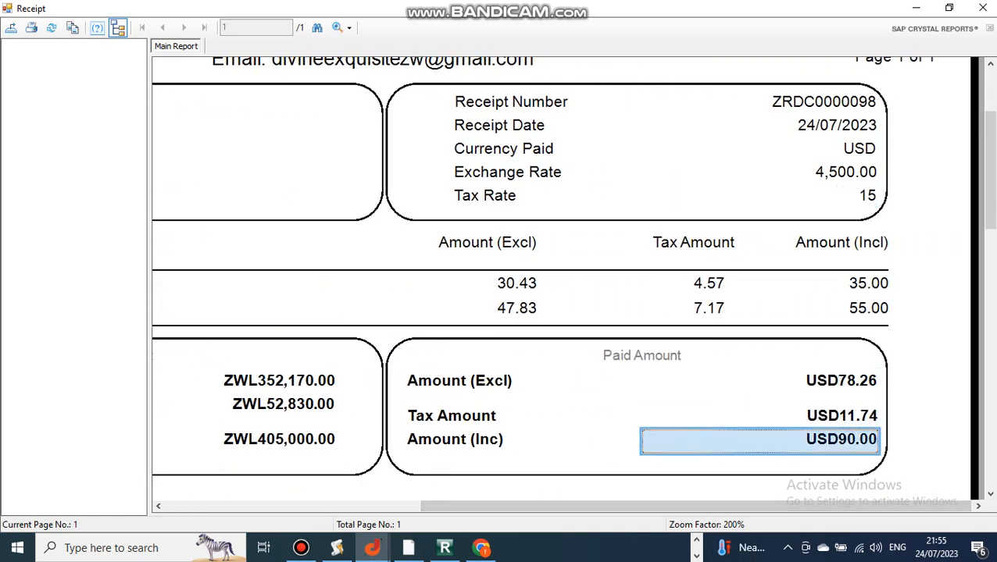
click(840, 416)
click(841, 381)
Step: Examine the receipt's Equivalent Amount section for the exclusive, tax and inclusive ZWL amounts
click(279, 440)
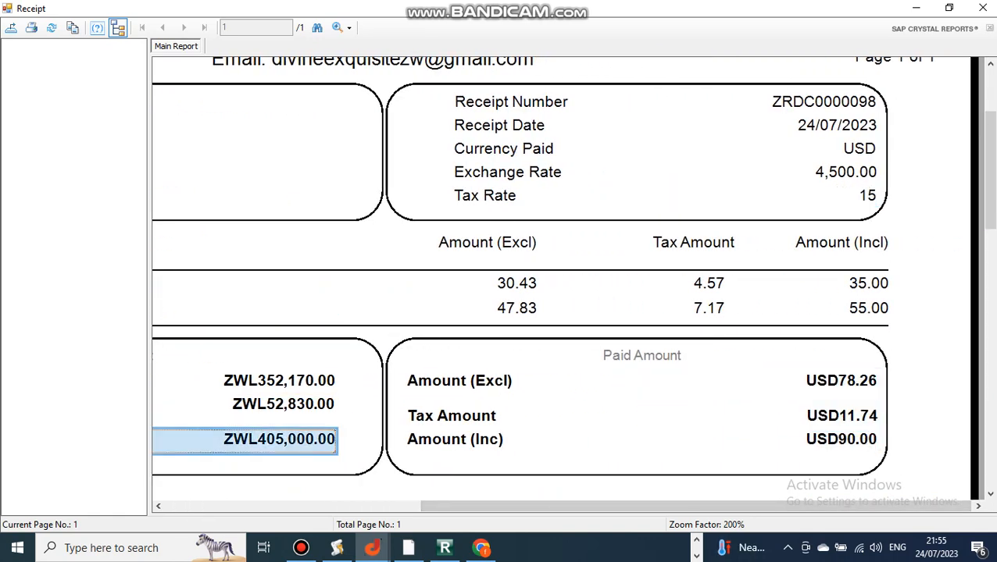
click(282, 404)
click(279, 381)
click(283, 404)
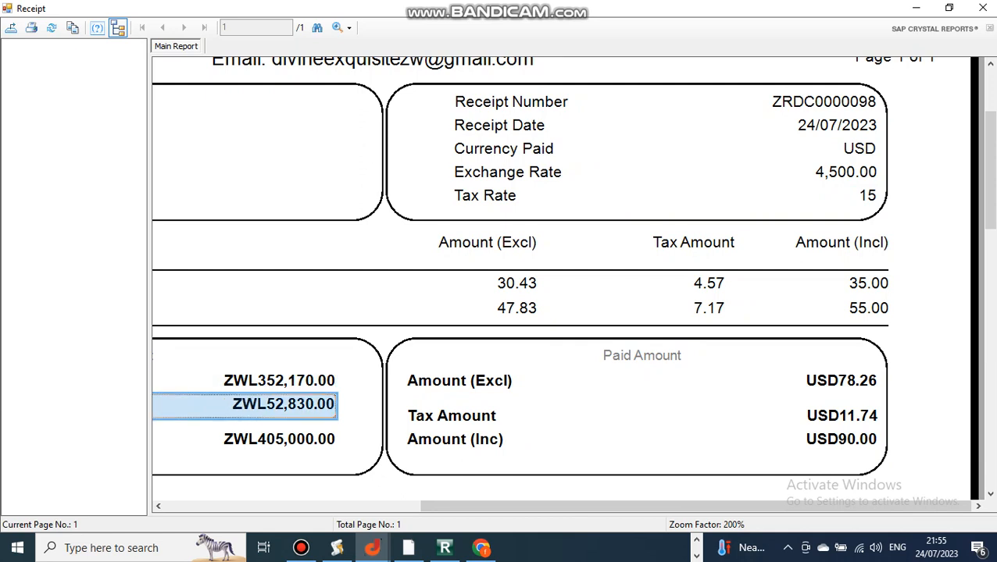
click(641, 357)
click(279, 440)
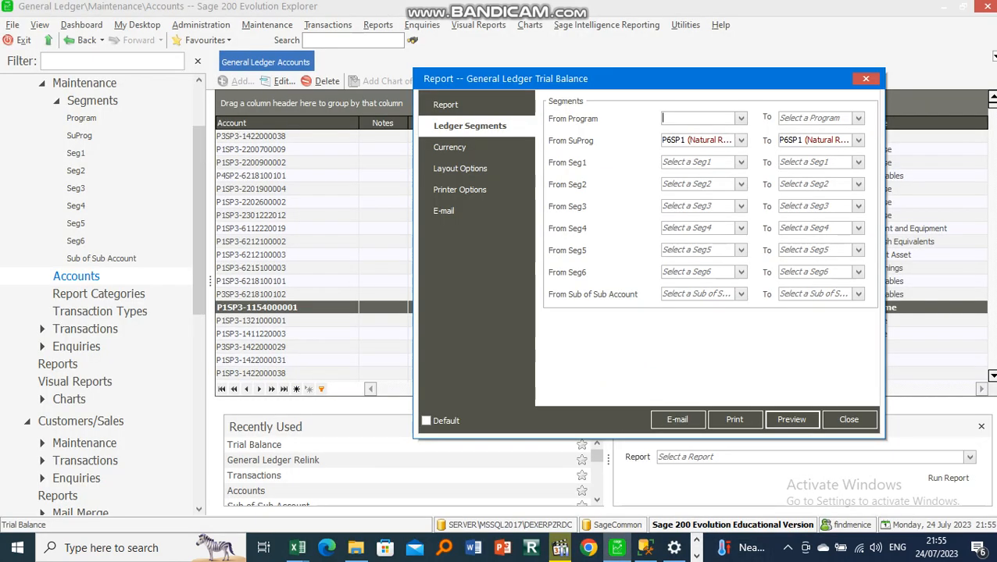
Step: Switch to Sage 200 Evolution, leave the Trial Balance report and preview the detailed Customers Transactions report to check the receipt's postings
click(848, 420)
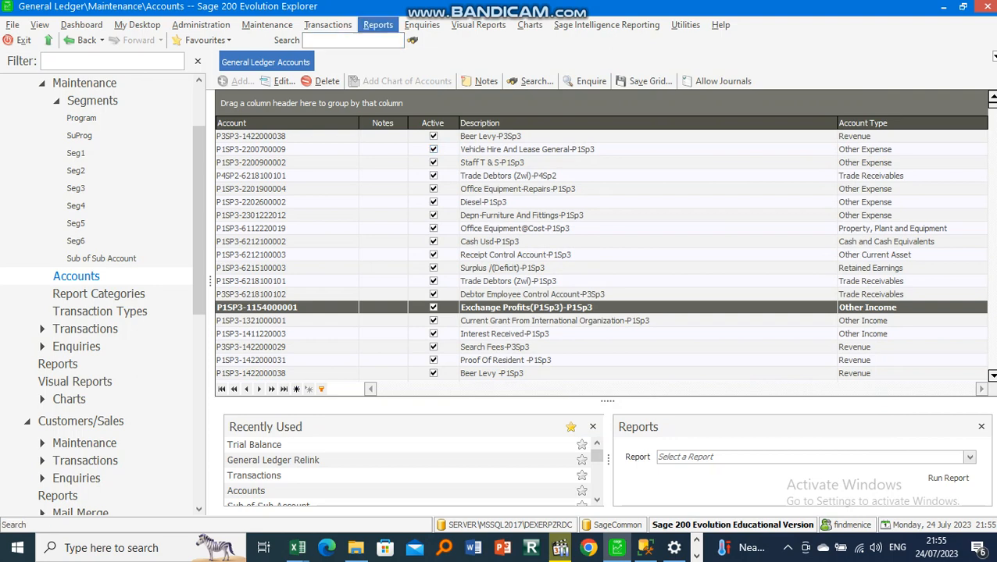
click(378, 24)
mouse_move(415, 94)
click(547, 288)
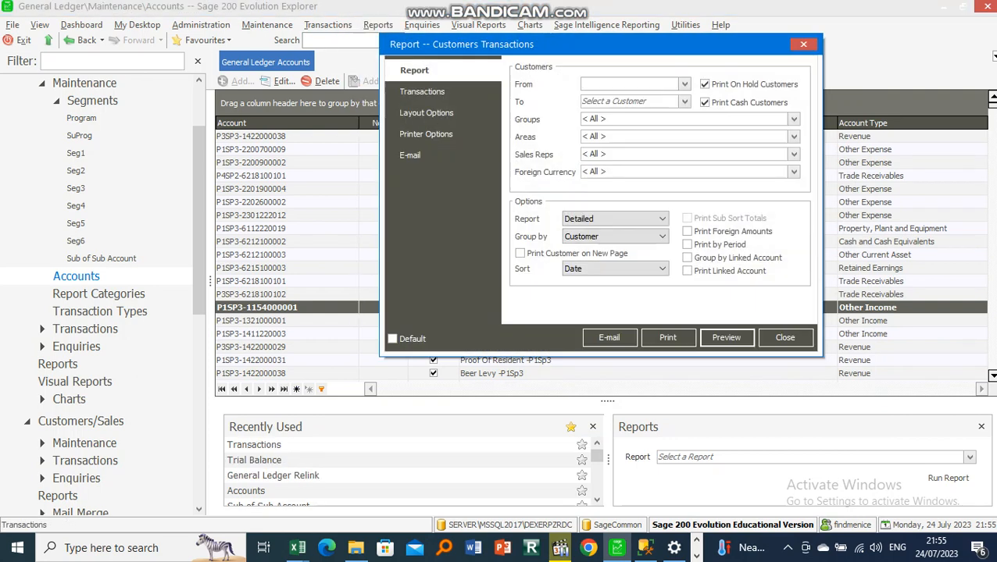
click(726, 337)
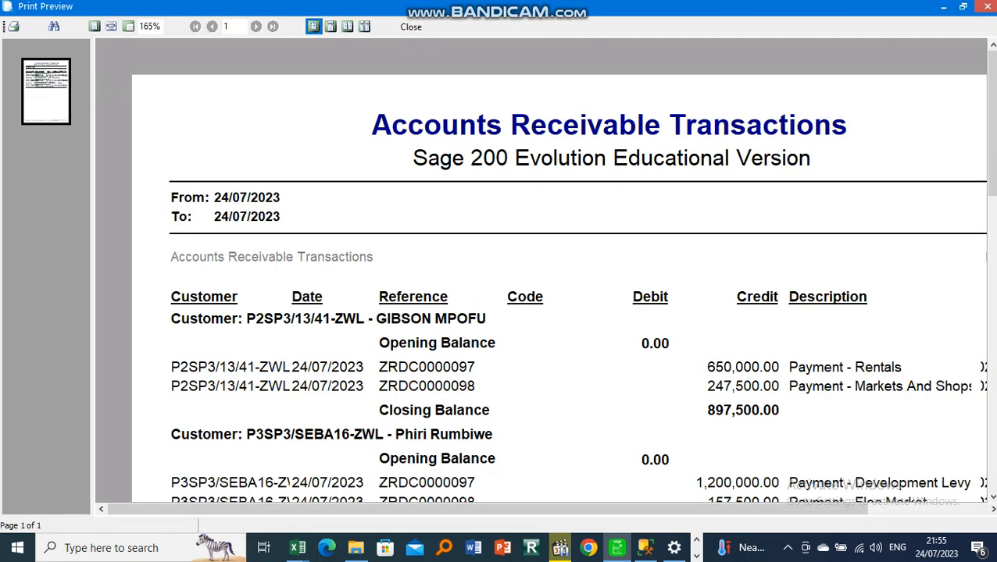
scroll(547, 273, down, 3)
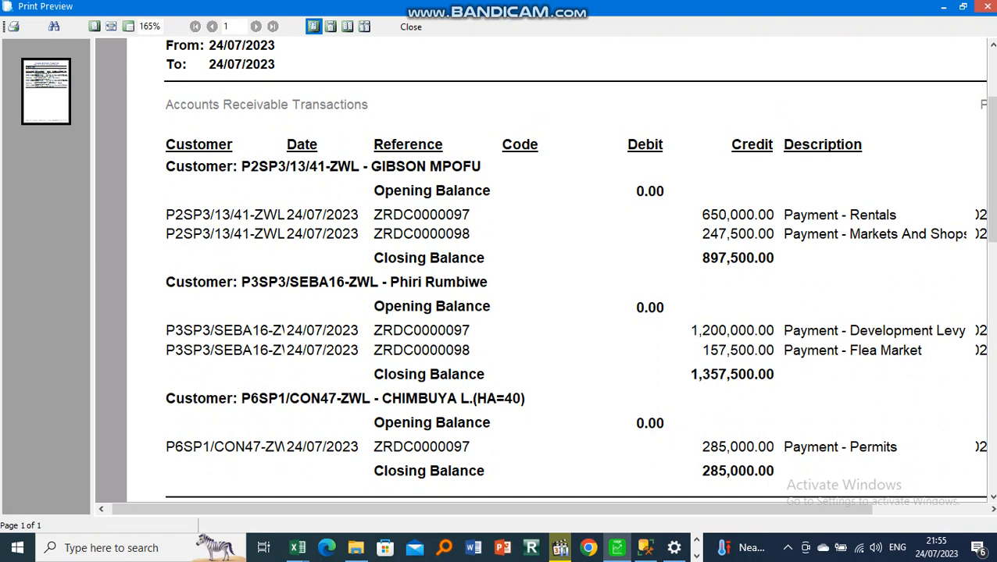
scroll(547, 297, down, 3)
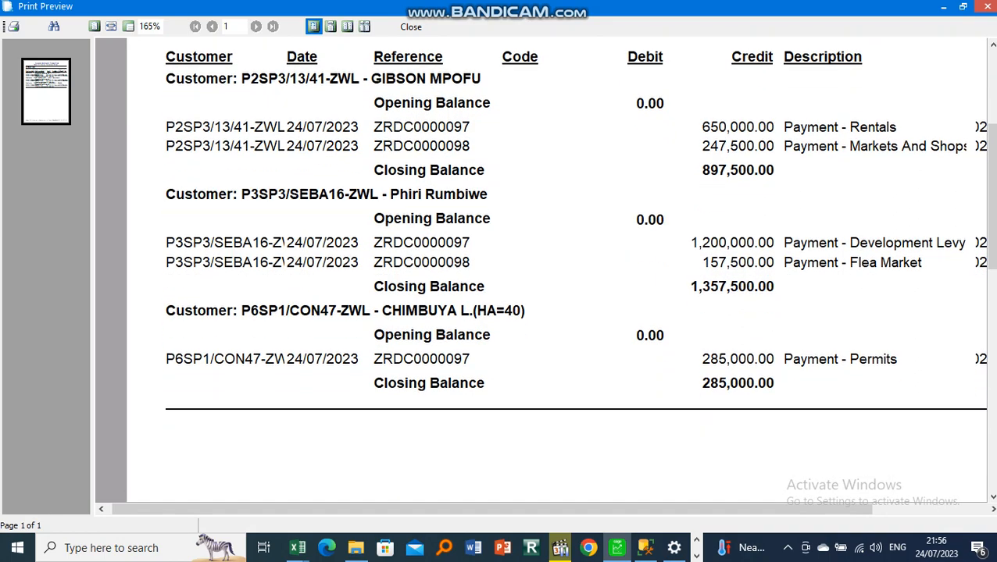
scroll(546, 297, up, 2)
click(410, 26)
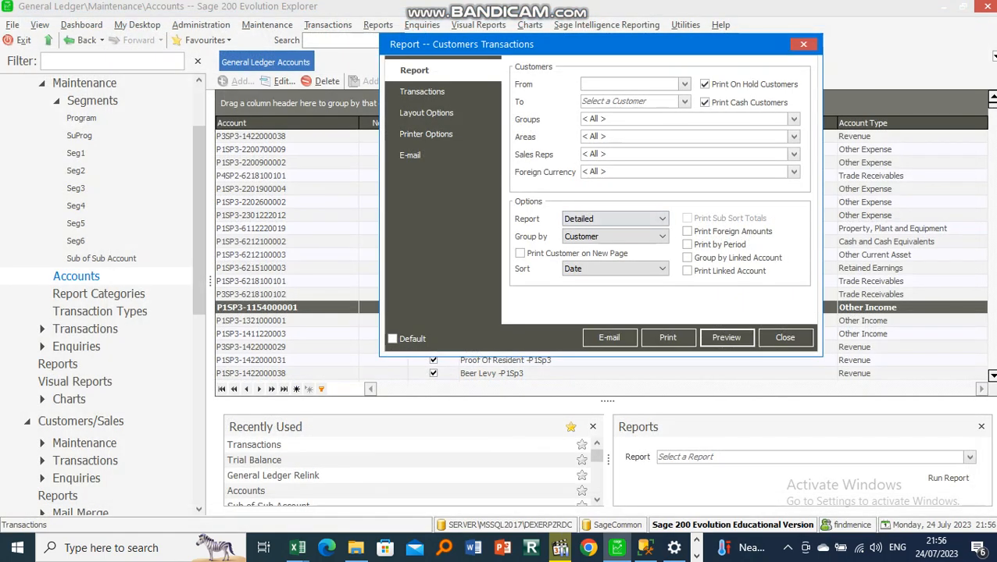
click(783, 338)
Step: Run the General Ledger Relink with its preset options and close it once the checks have finished
click(266, 24)
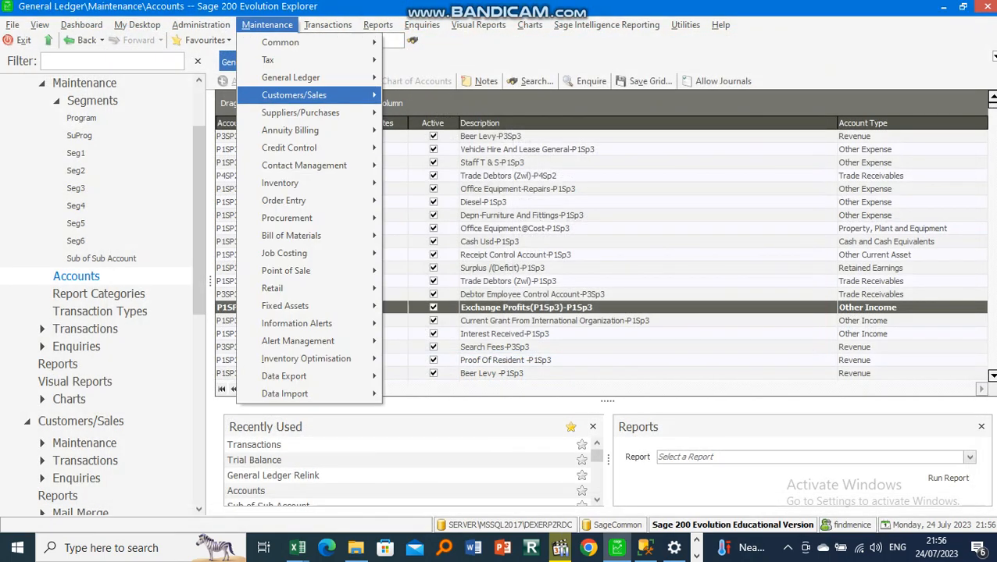
mouse_move(291, 77)
click(449, 235)
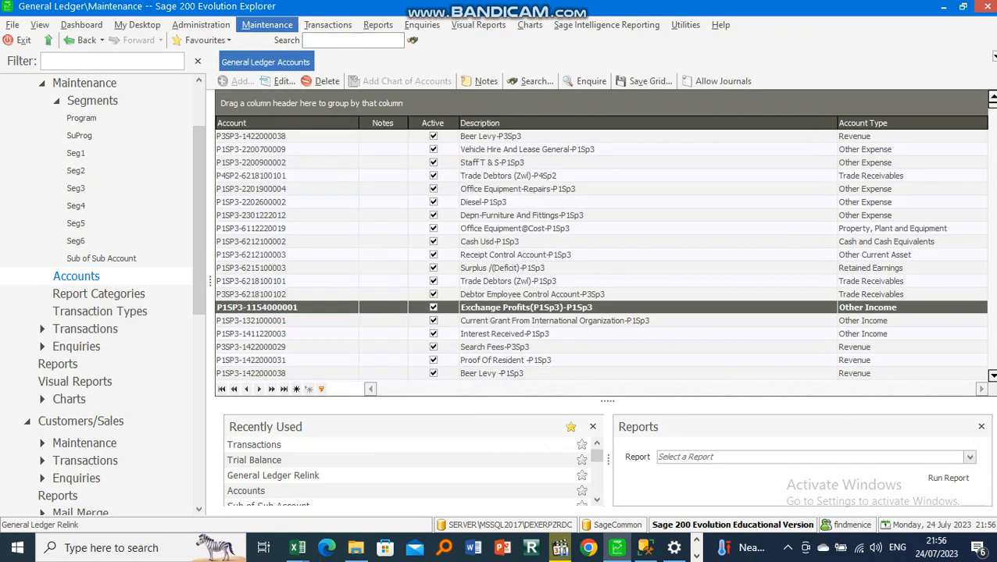
click(773, 292)
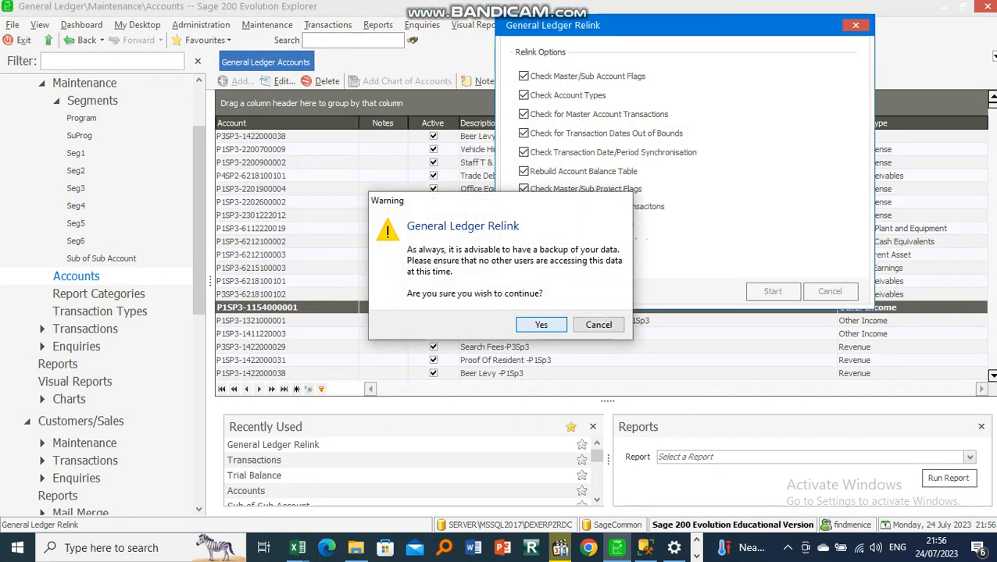
click(543, 325)
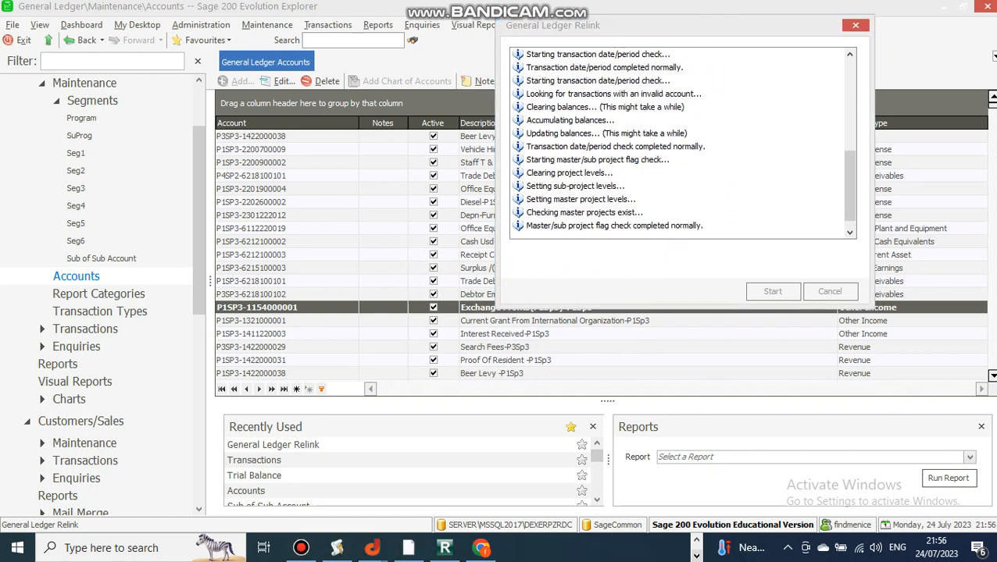
click(600, 307)
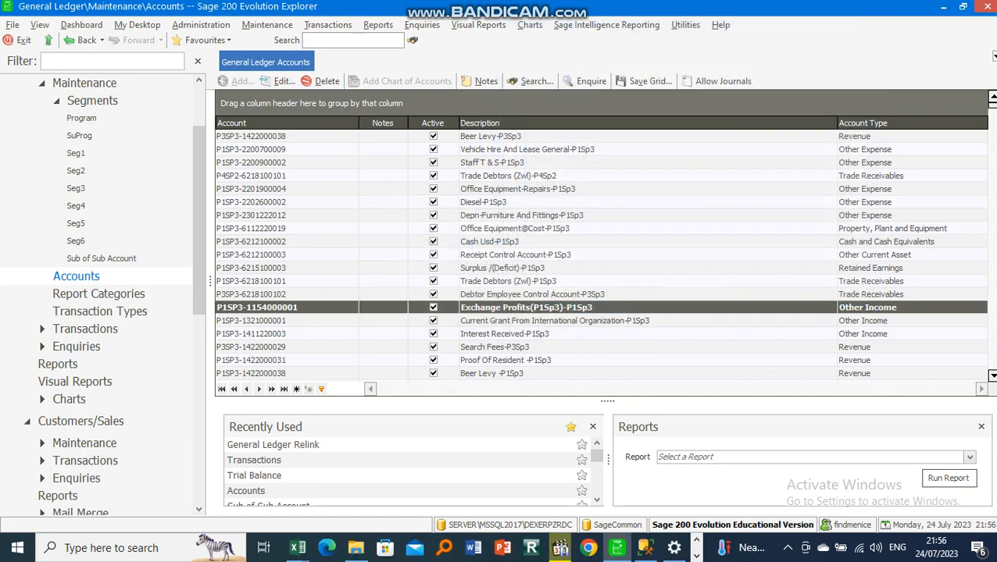
Step: Return to the receipting application and close the printed receipt's preview to get back to the blank receipt form
click(696, 540)
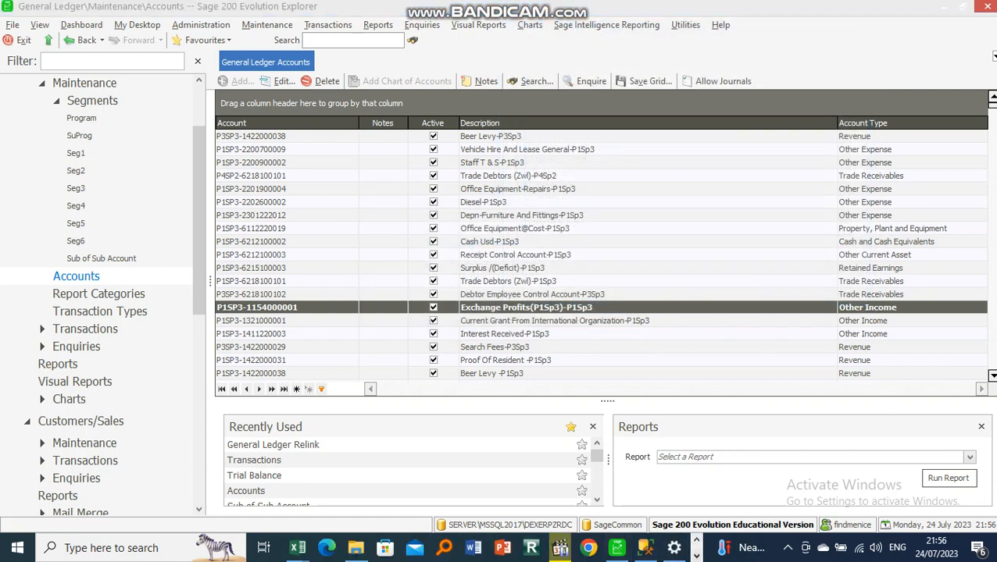
click(696, 555)
mouse_move(372, 547)
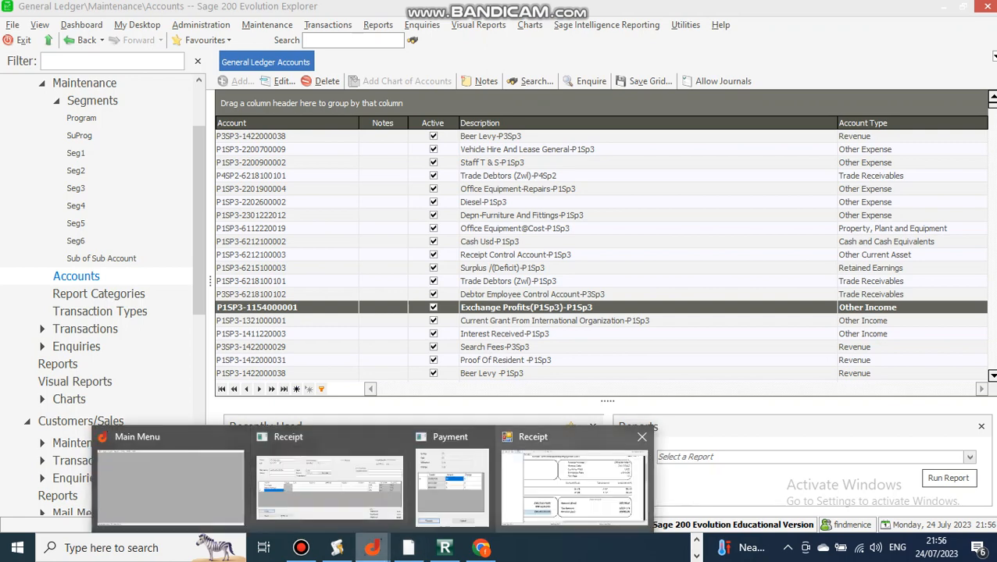
click(577, 480)
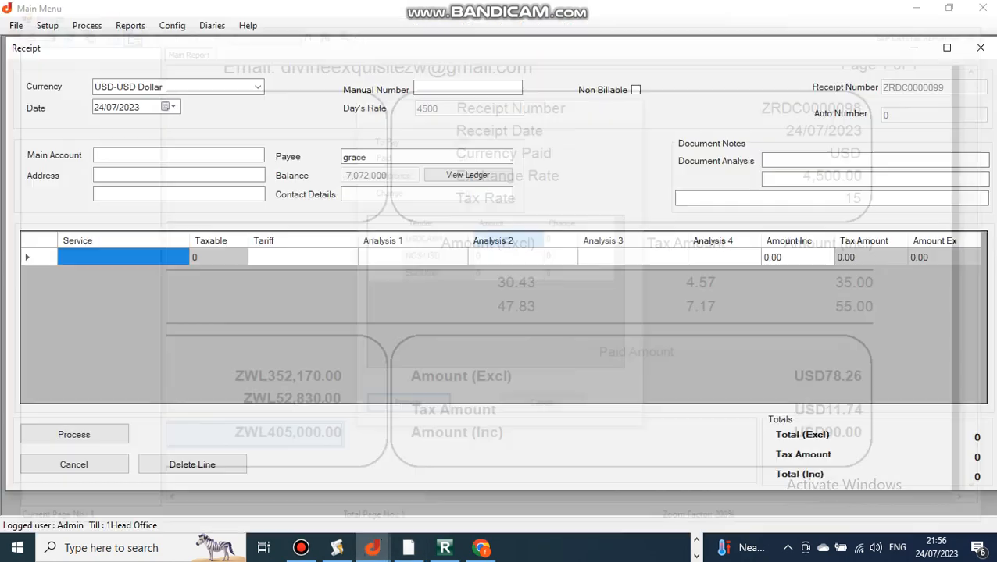
click(982, 8)
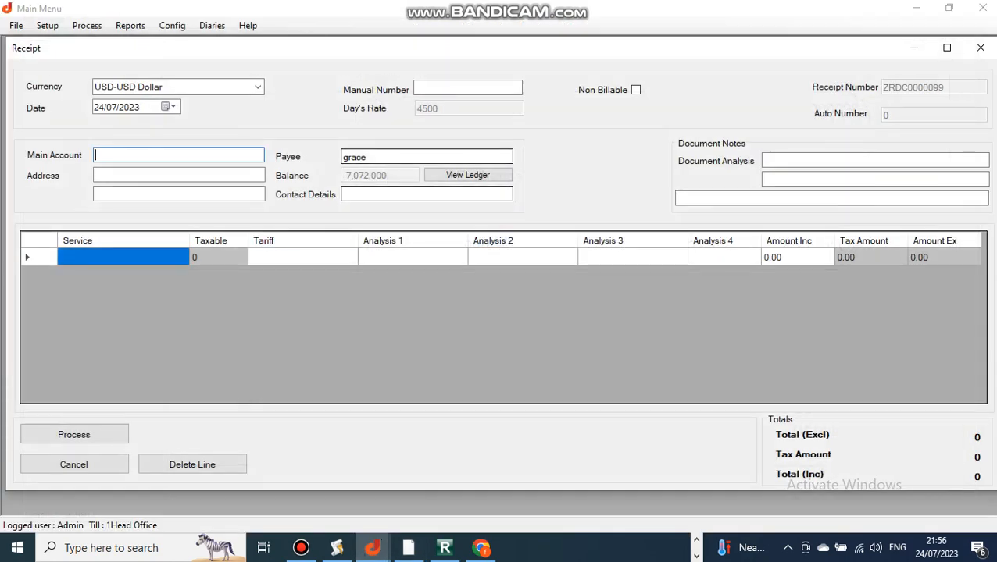
Step: Mark the new USD receipt as Non Billable and open the customer lookup for its main account
click(636, 90)
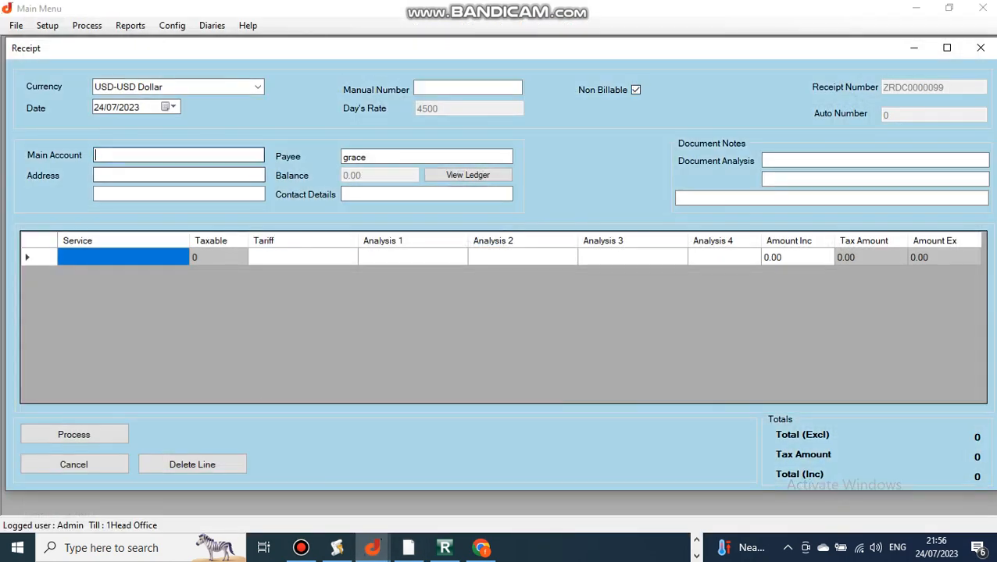
double_click(179, 155)
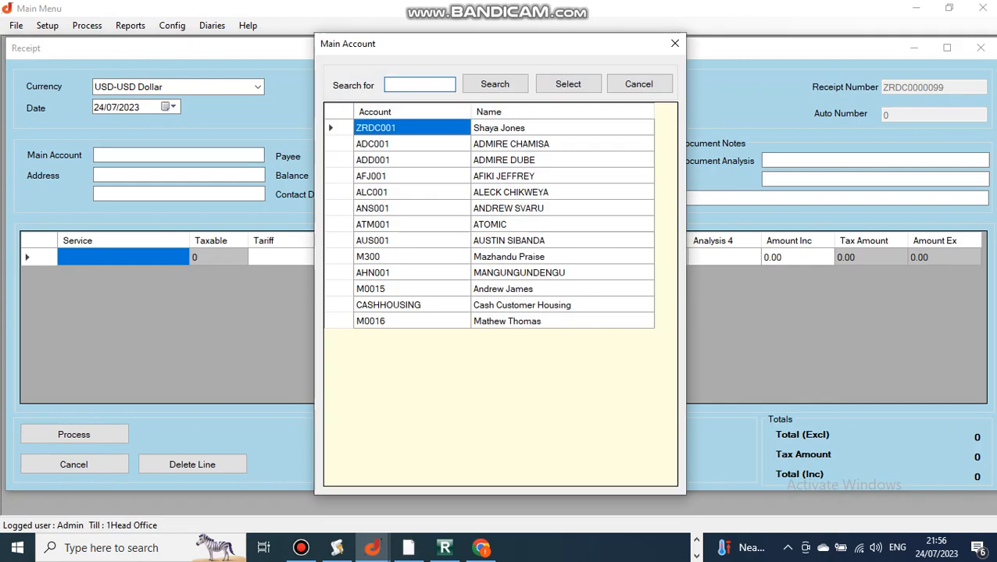